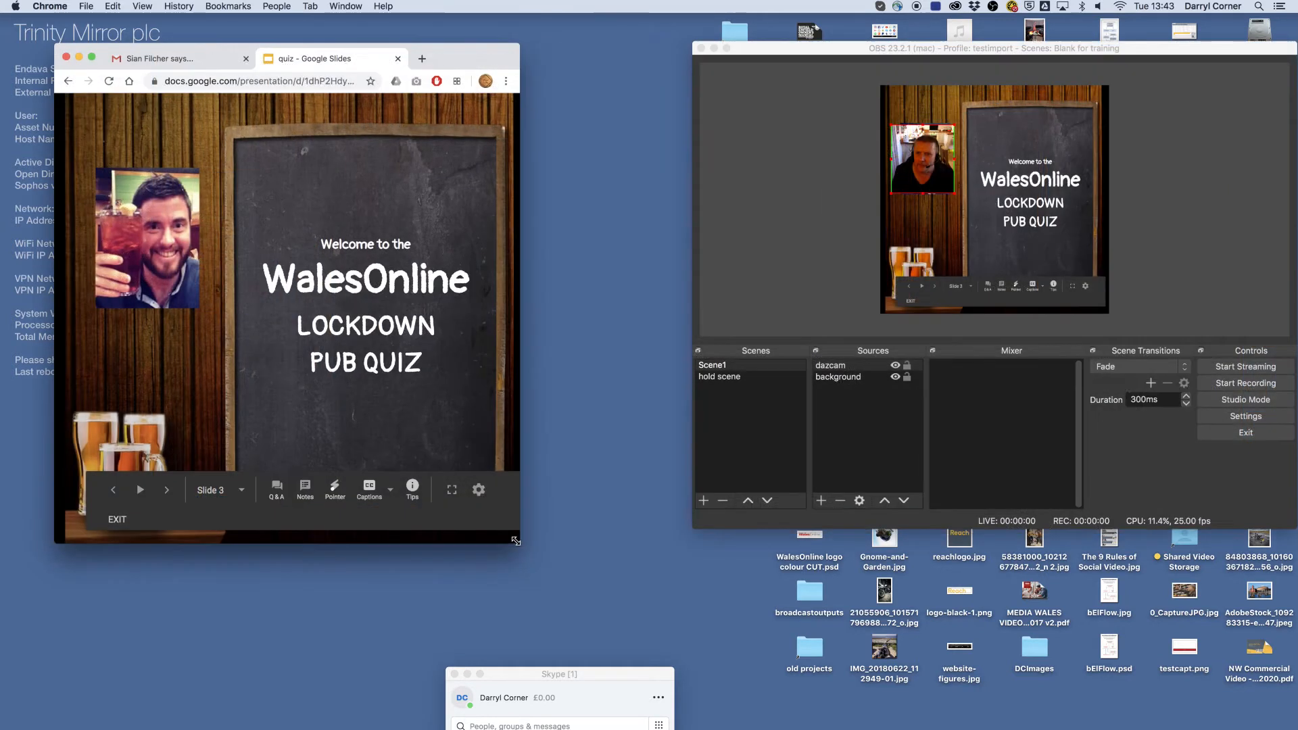
- Switch to Skype, place its window beside the slides, and create a Meet Now meeting with its invite link copied
{"action": "left_click", "coordinate": [575, 436]}
{"action": "left_click", "coordinate": [463, 60]}
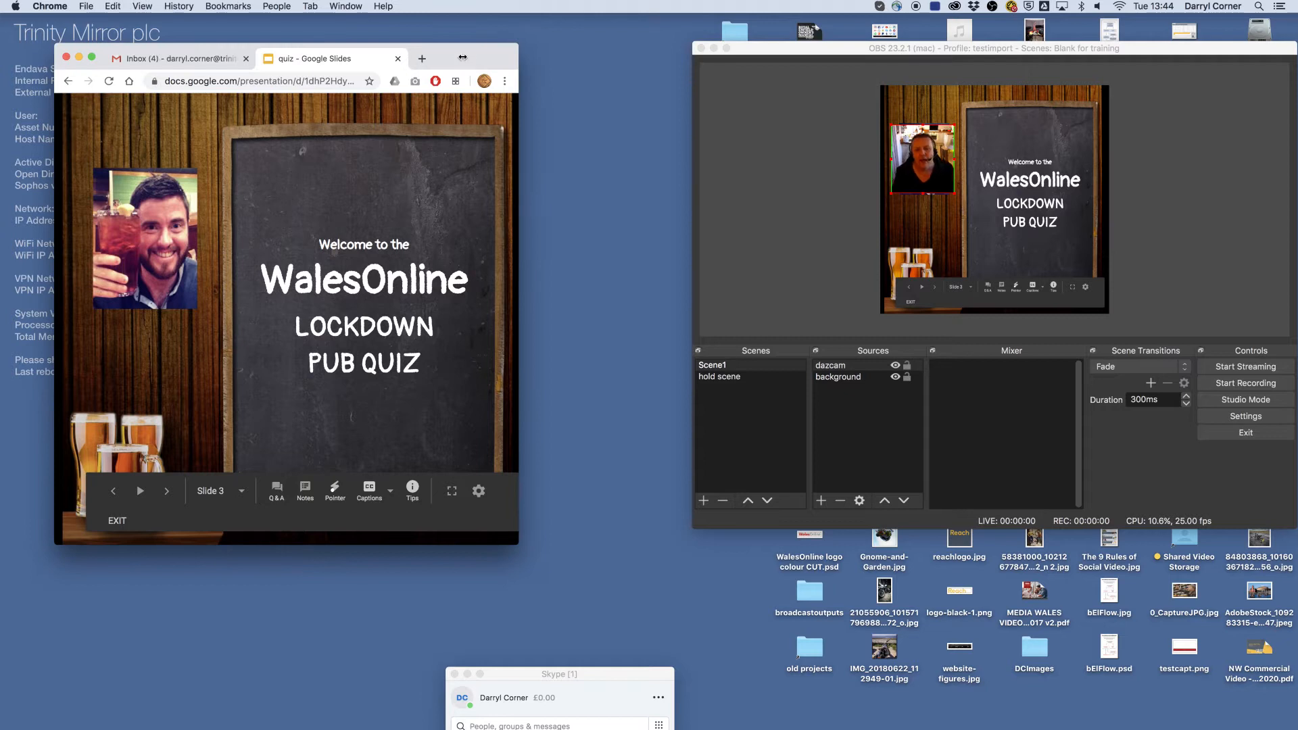
{"action": "left_click_drag", "start_coordinate": [623, 674], "coordinate": [668, 110]}
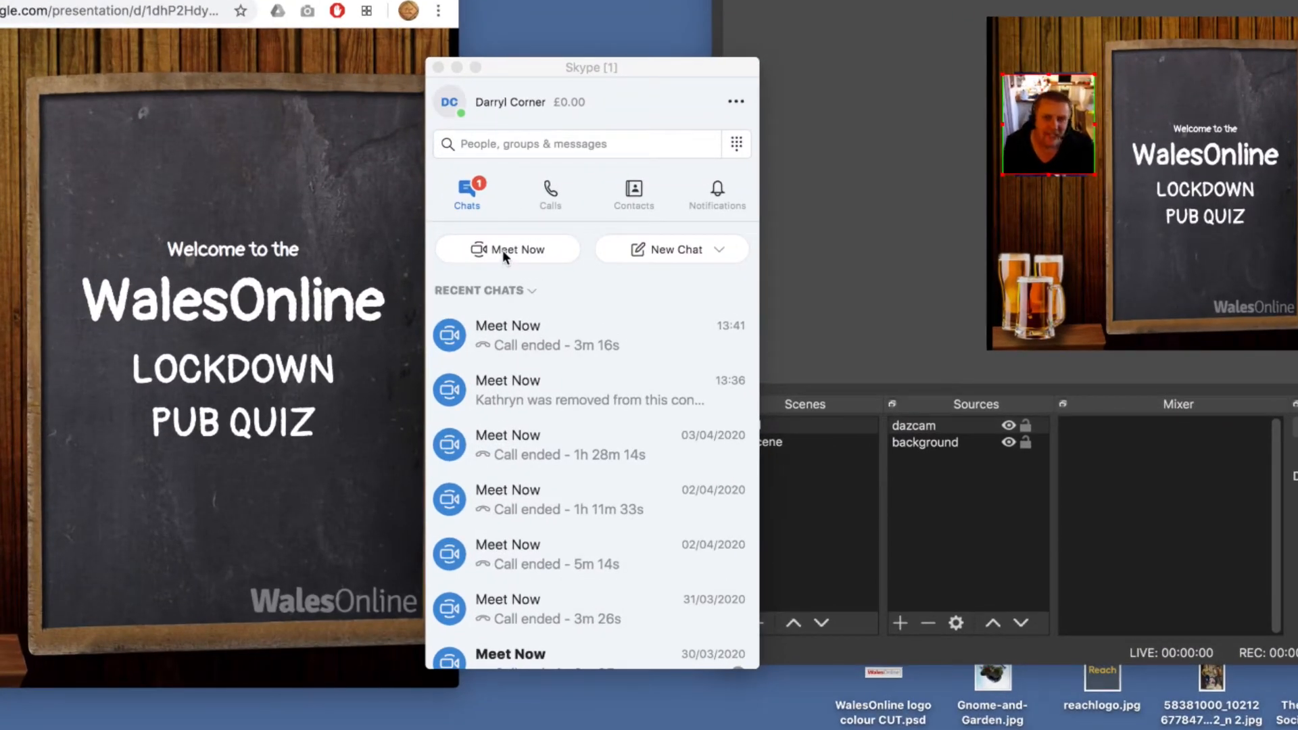
{"action": "left_click", "coordinate": [505, 249]}
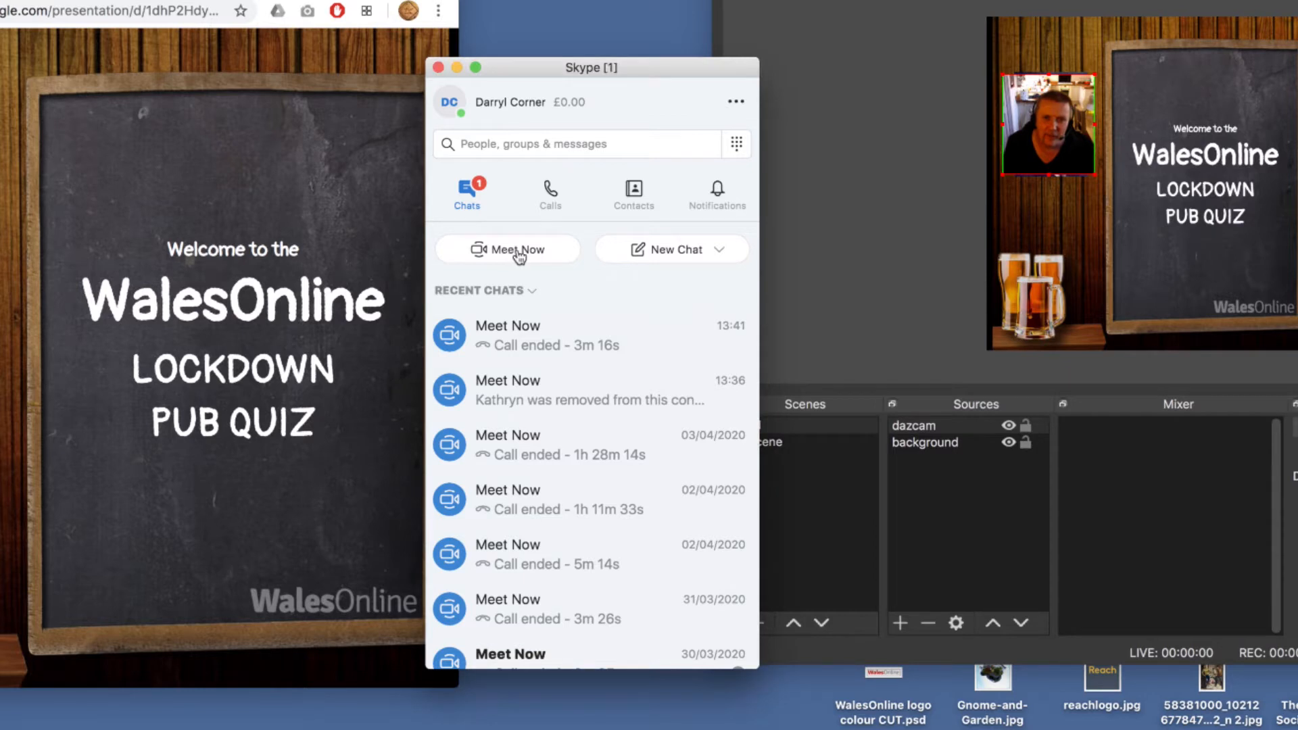
{"action": "left_click", "coordinate": [518, 251]}
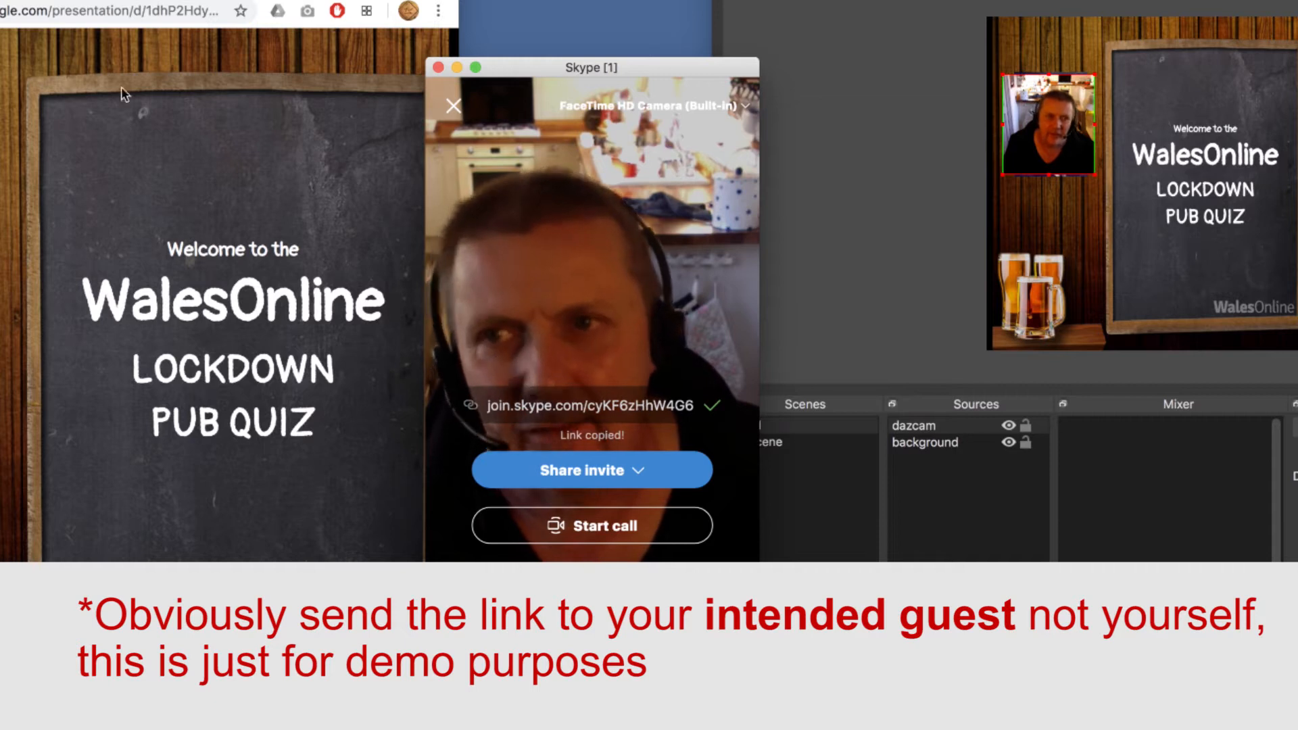
- Join the newly created Meet Now call with the camera and microphone on
{"action": "key", "text": "super+Tab"}
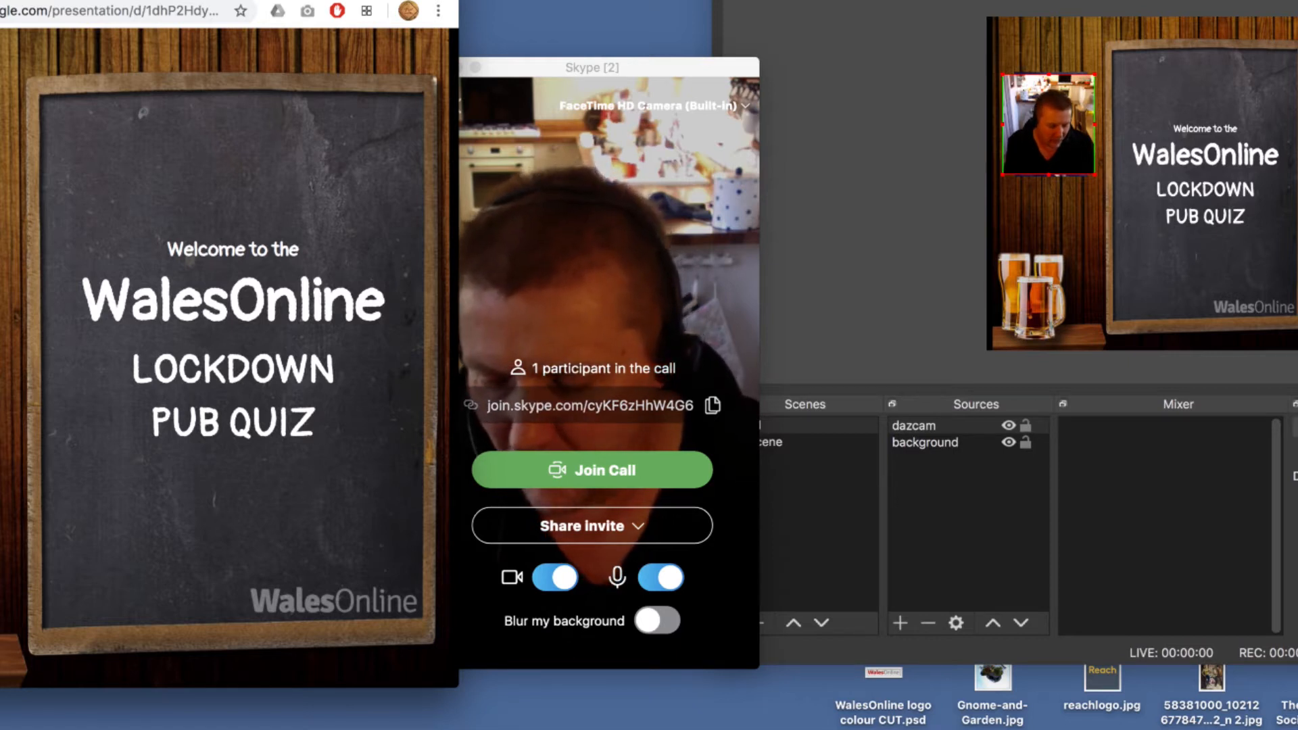
{"action": "left_click", "coordinate": [601, 476]}
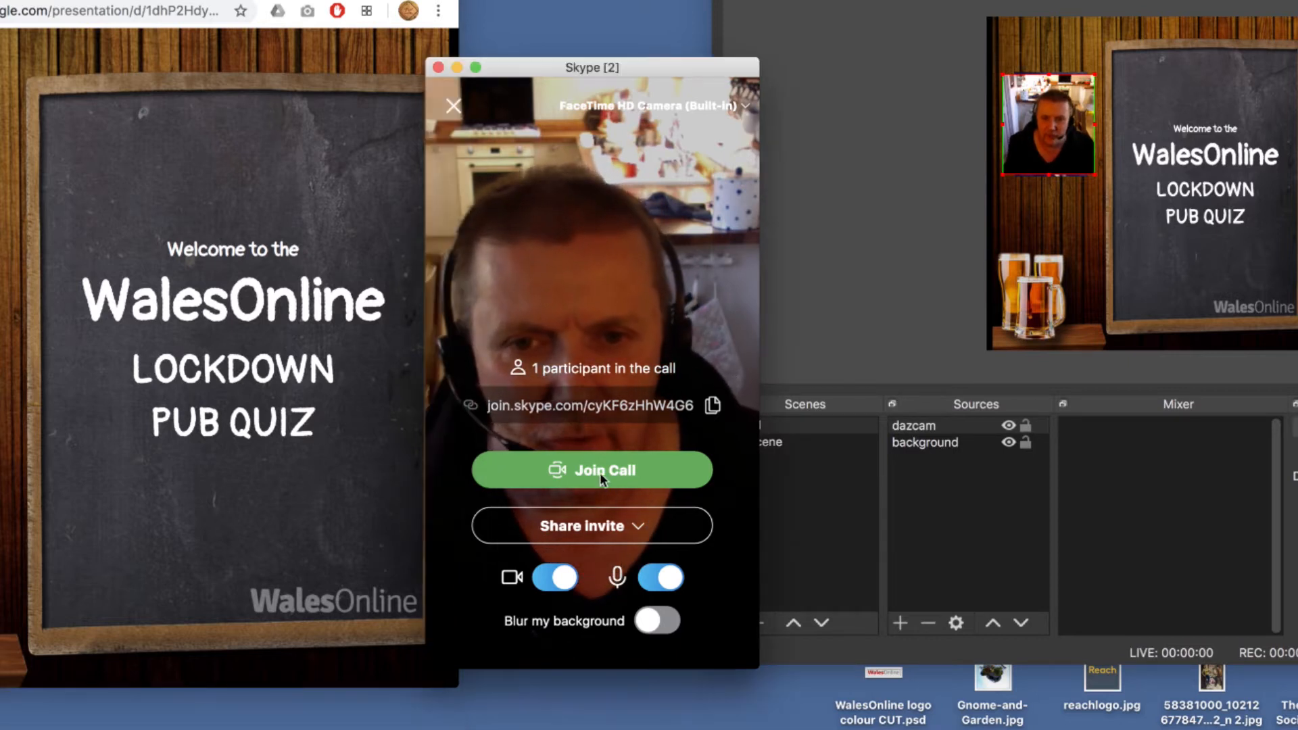
{"action": "left_click", "coordinate": [558, 470]}
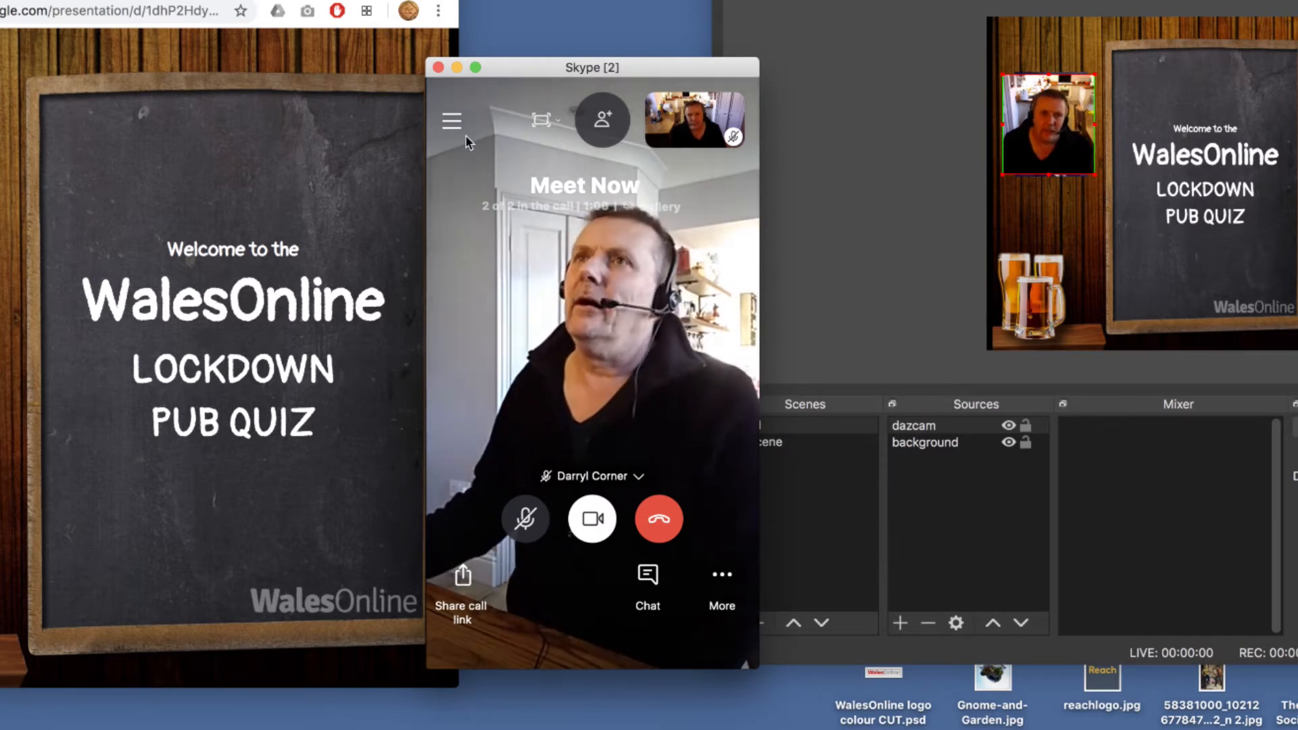
- Allow NDI usage in Skype's advanced calling settings and return to the ongoing call
{"action": "left_click", "coordinate": [452, 122]}
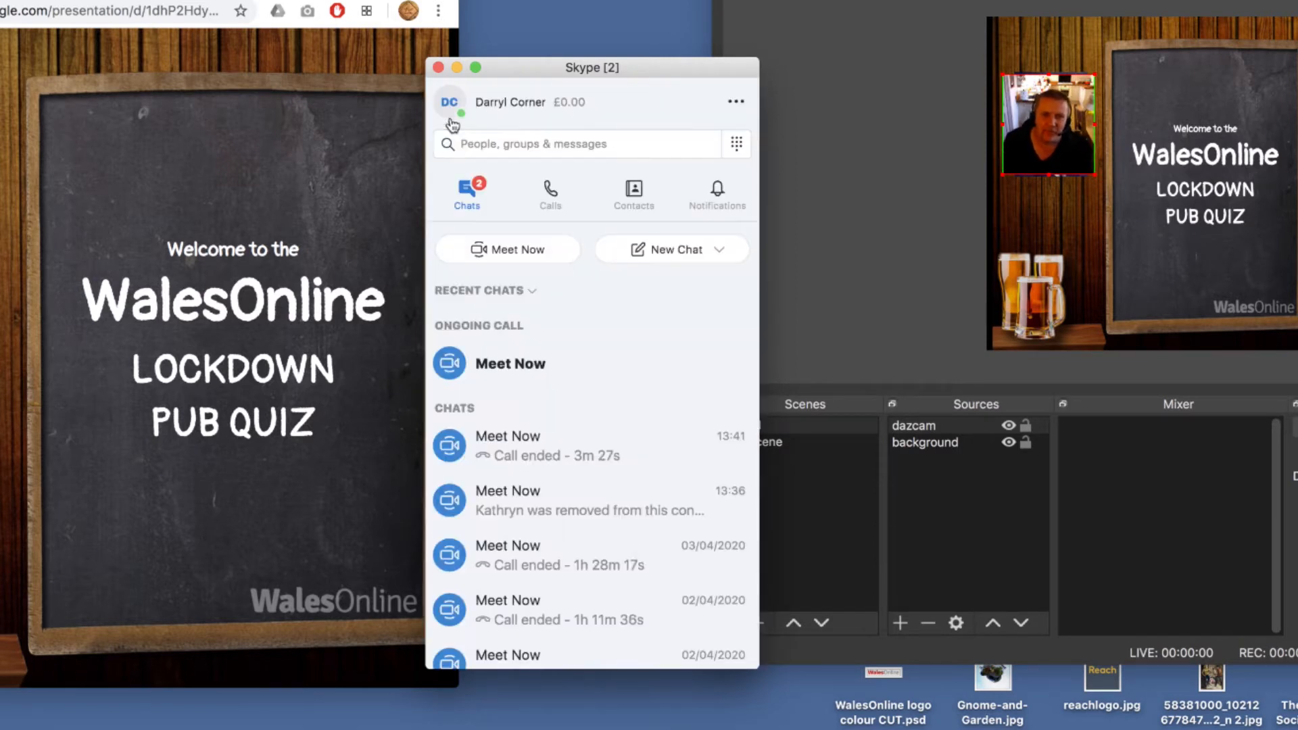
{"action": "left_click", "coordinate": [741, 107]}
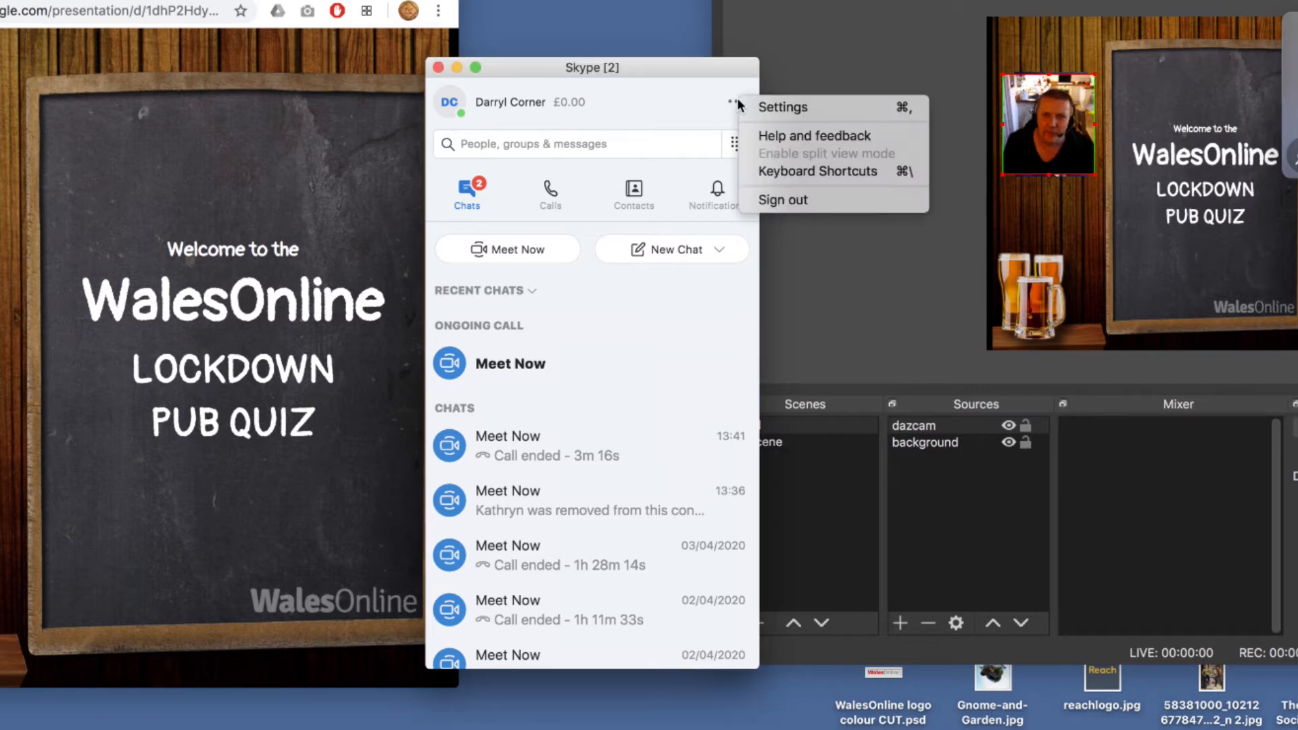
{"action": "left_click", "coordinate": [776, 107]}
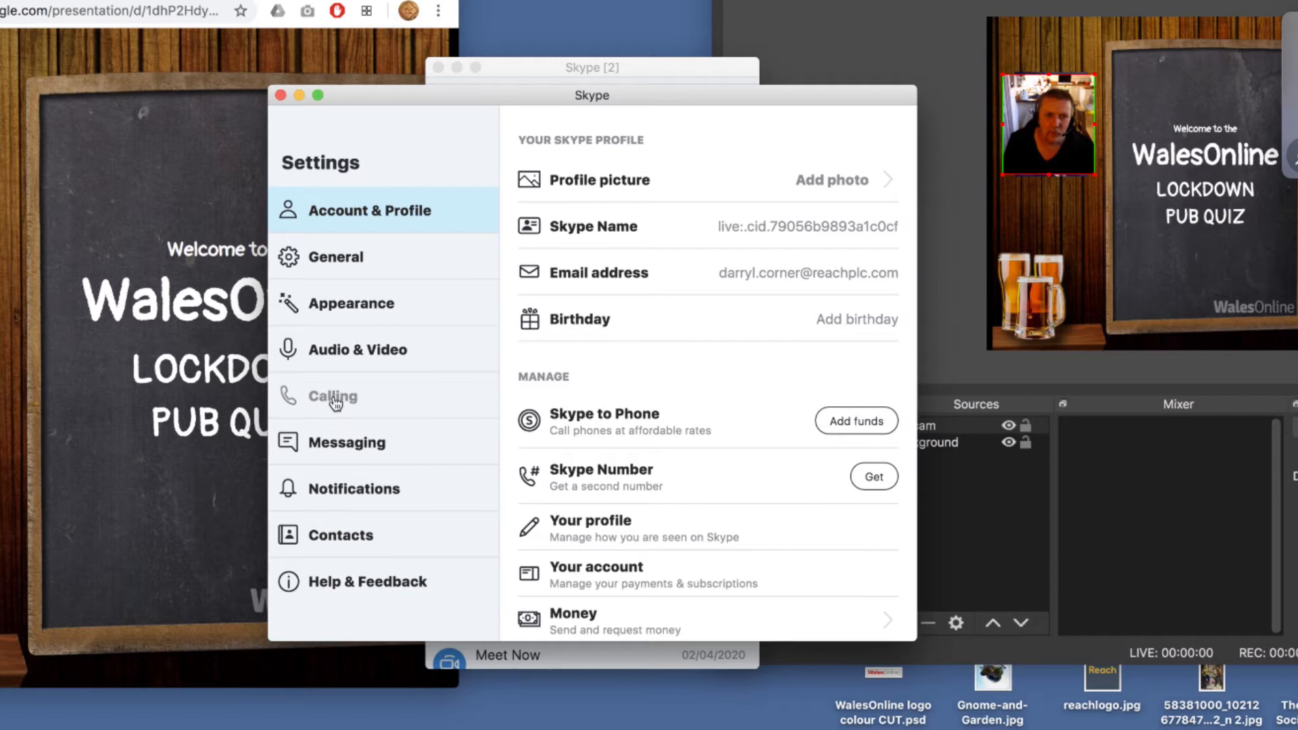
{"action": "left_click", "coordinate": [336, 402]}
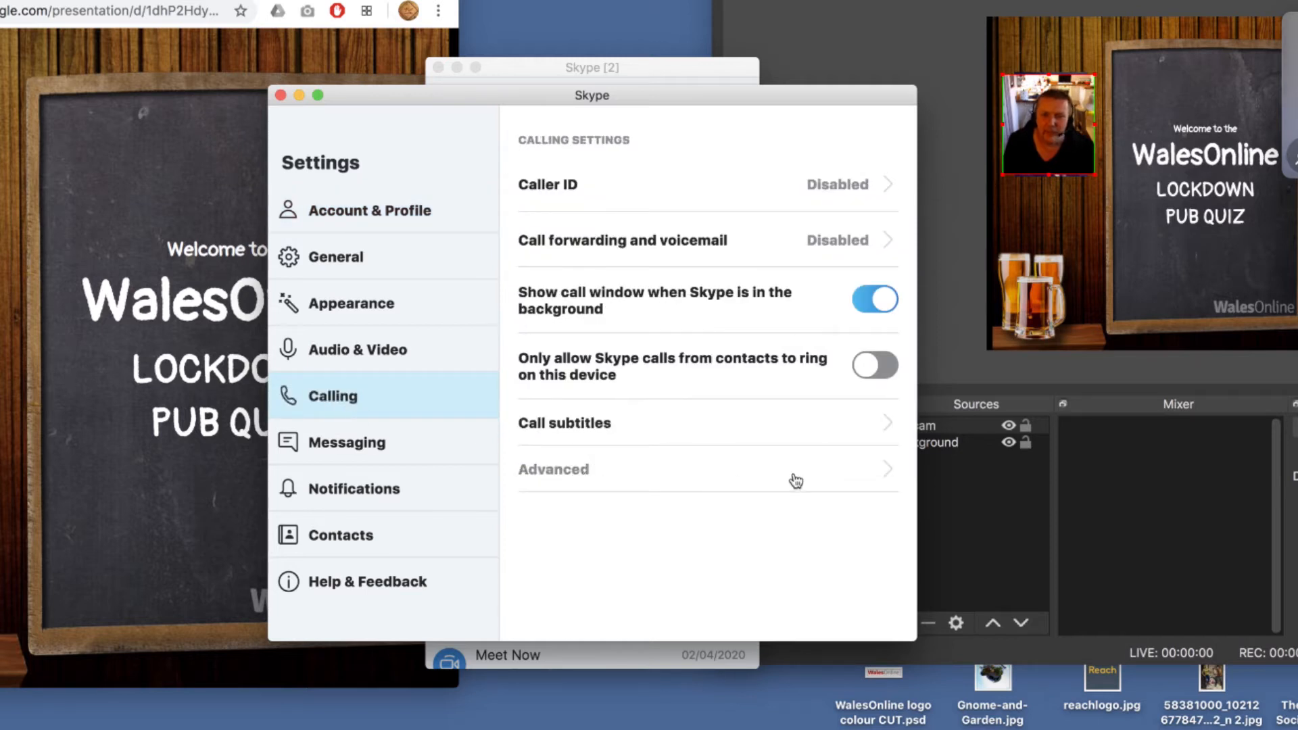
{"action": "left_click", "coordinate": [887, 475]}
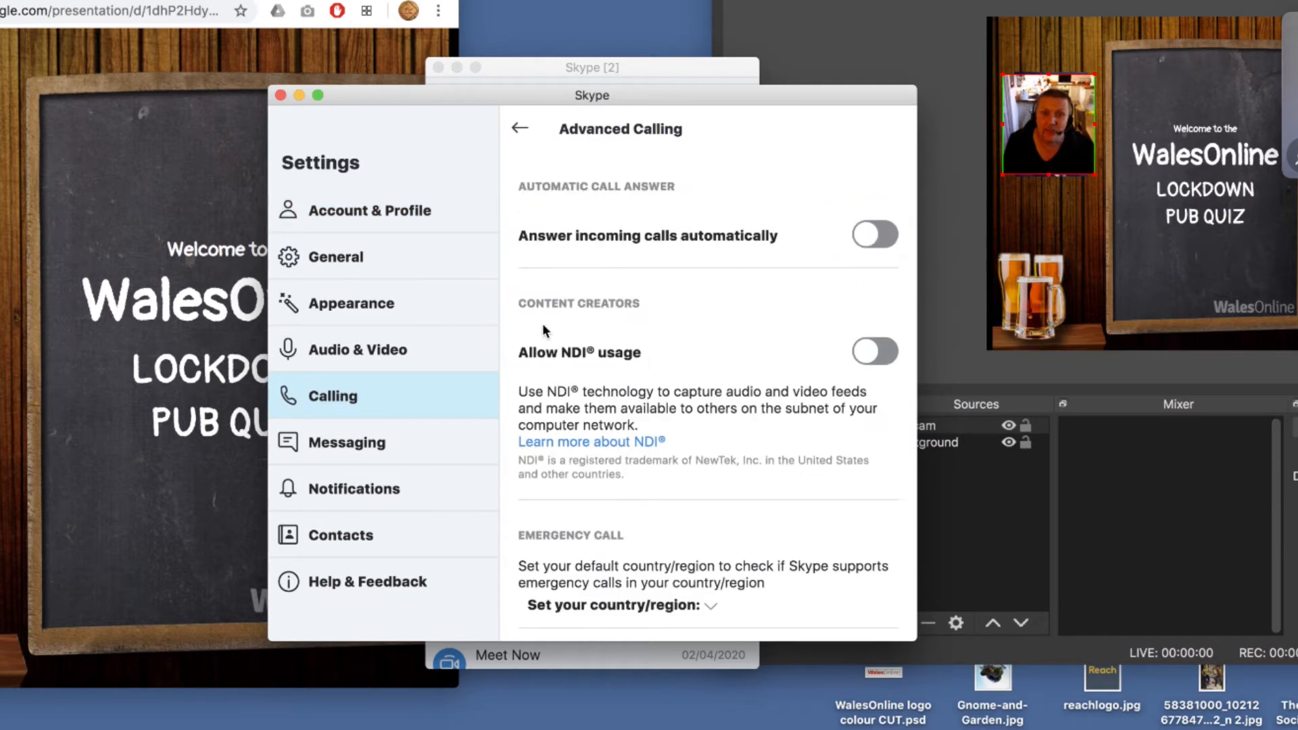
{"action": "left_click", "coordinate": [894, 356]}
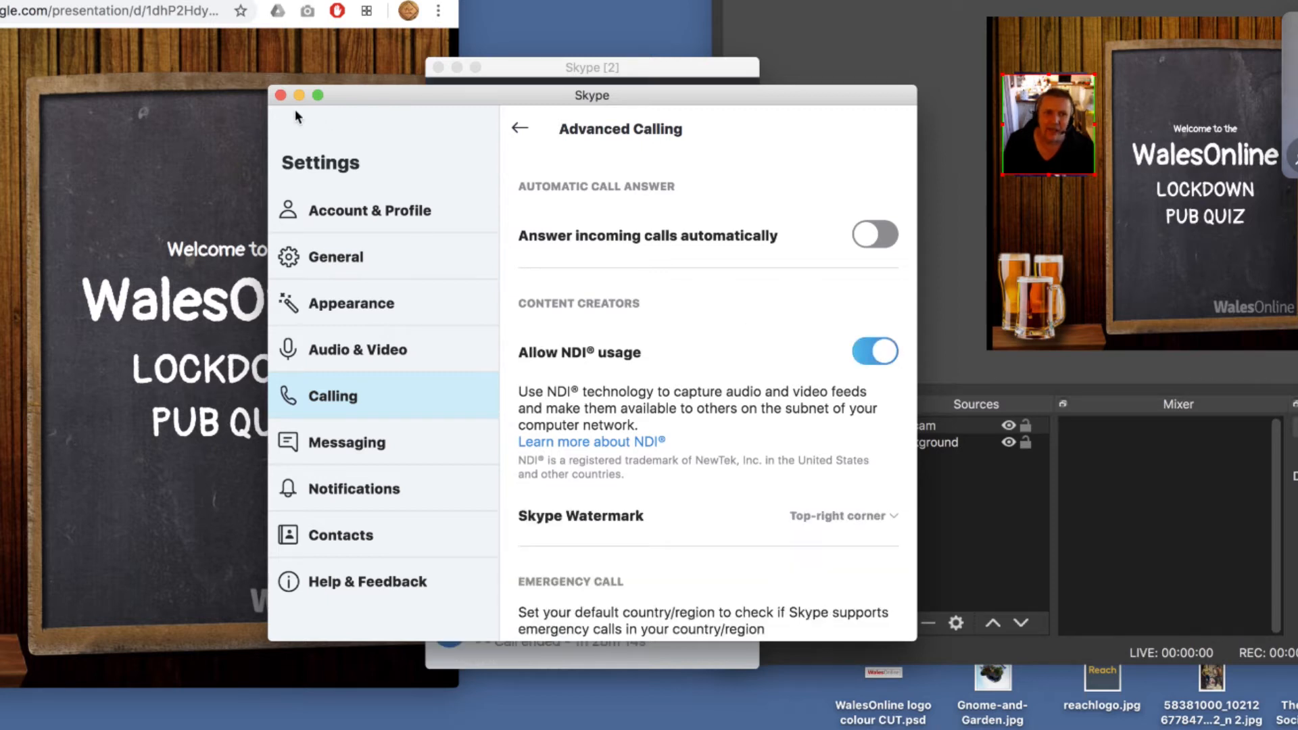
{"action": "left_click", "coordinate": [279, 94]}
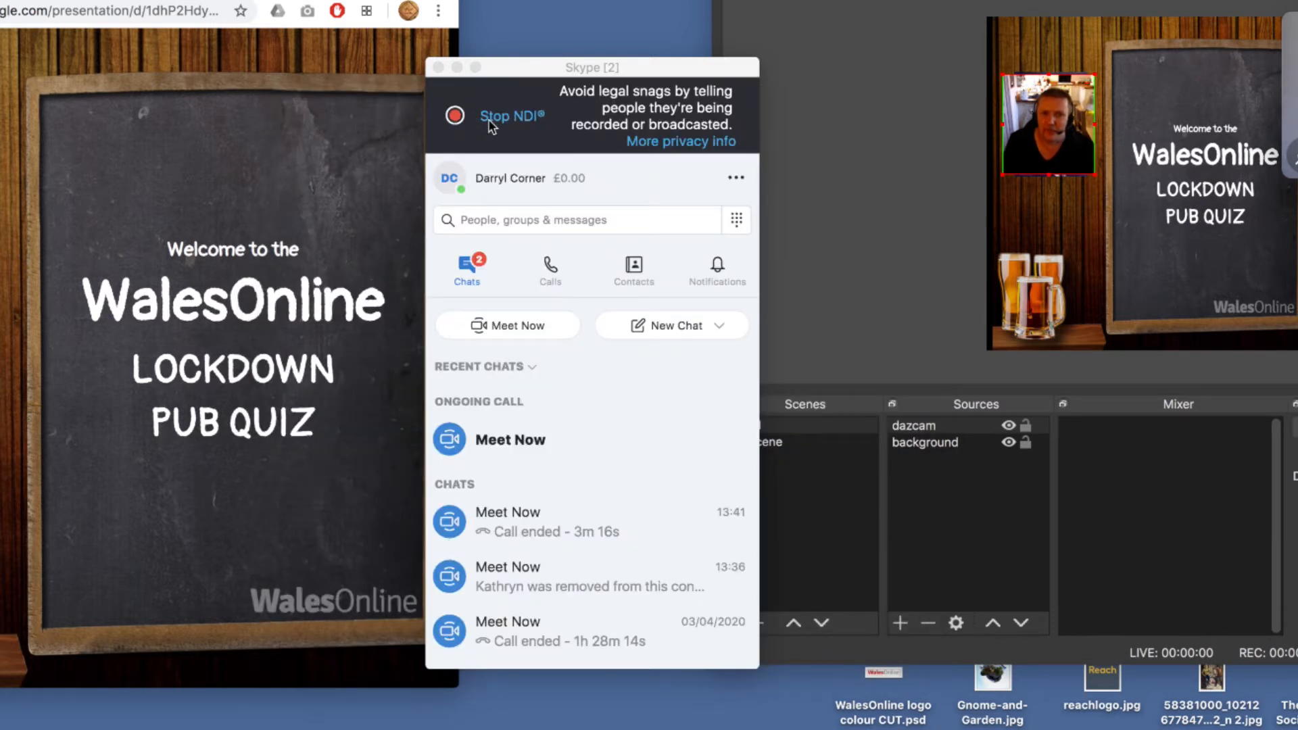
{"action": "left_click", "coordinate": [451, 123]}
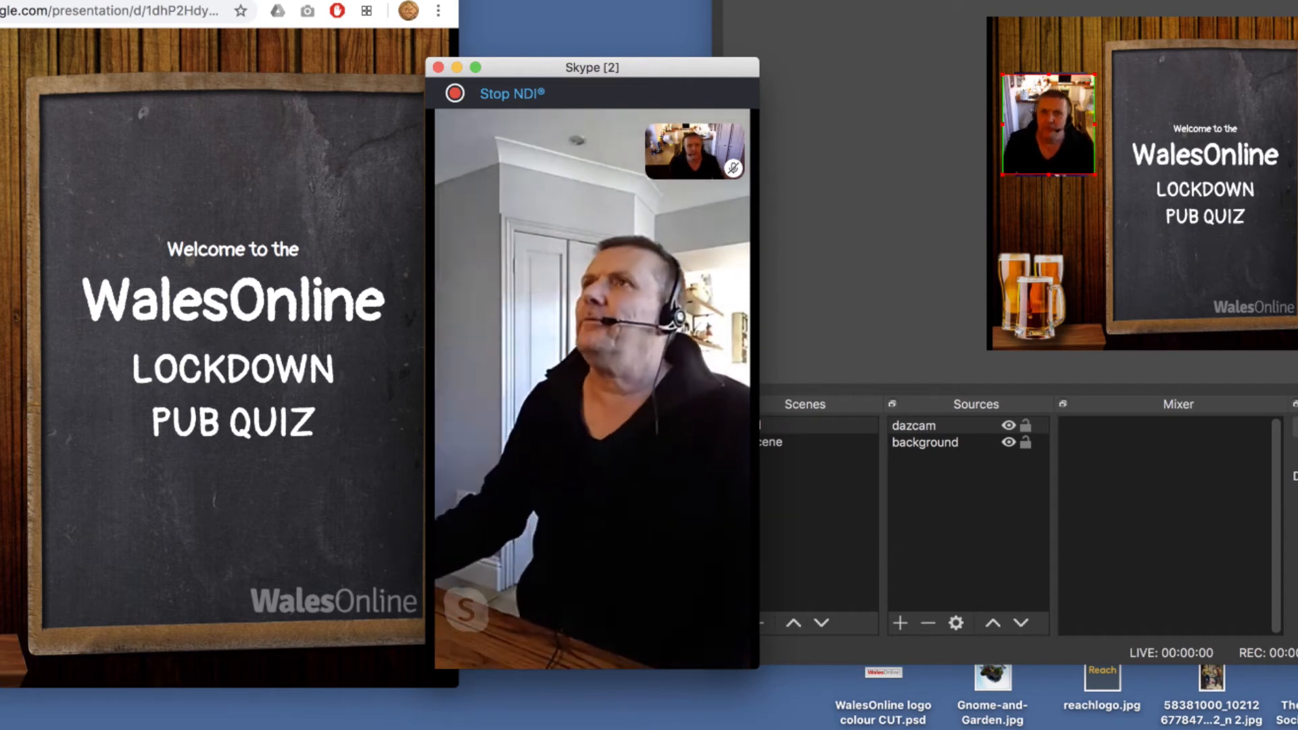
- Switch to OBS and compare the contents of Scene1 and the hold scene
{"action": "left_click", "coordinate": [805, 425]}
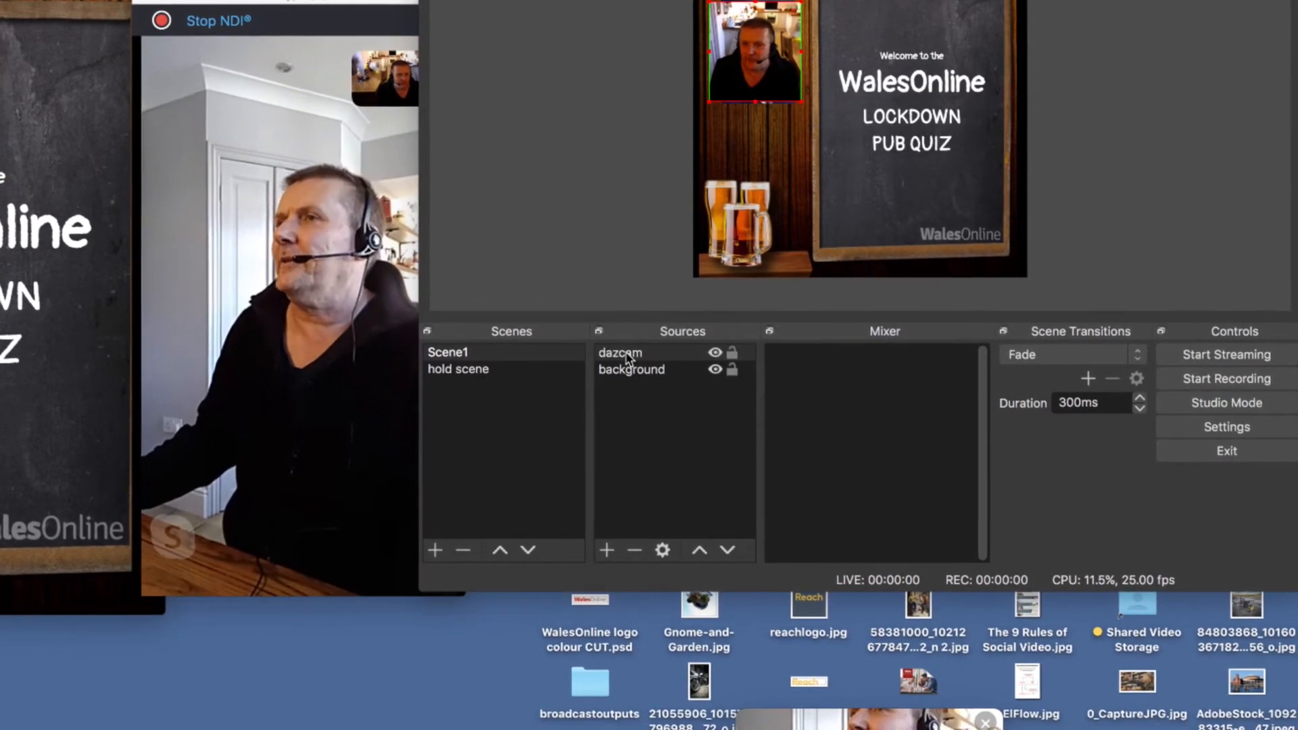
{"action": "left_click", "coordinate": [619, 354]}
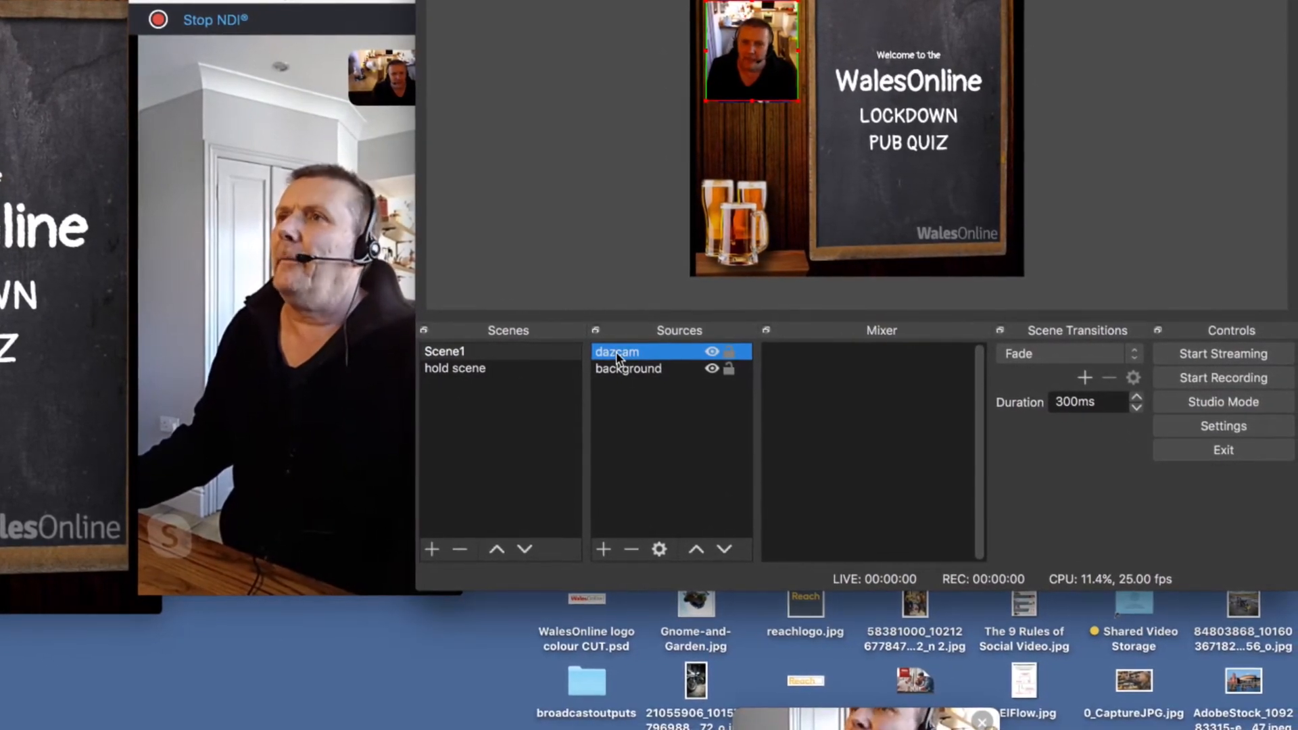
{"action": "left_click", "coordinate": [452, 351]}
{"action": "left_click", "coordinate": [459, 371]}
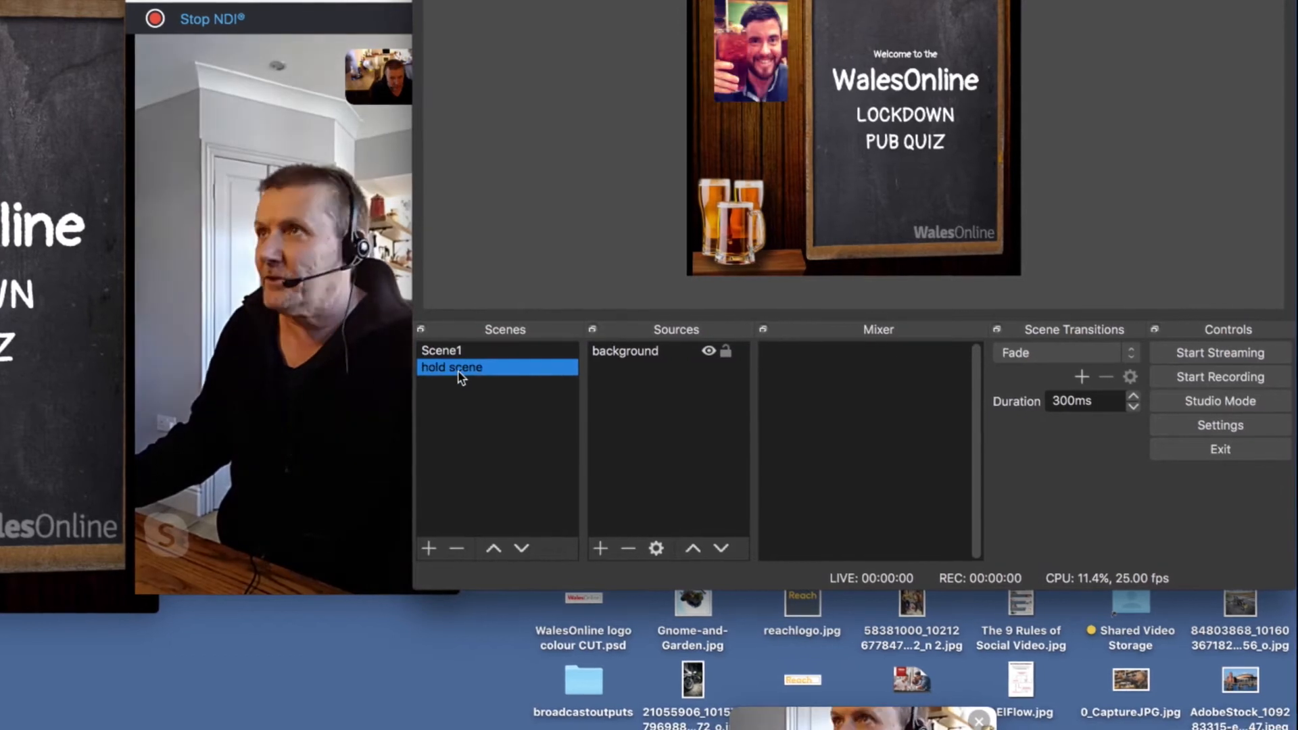
{"action": "left_click", "coordinate": [451, 352]}
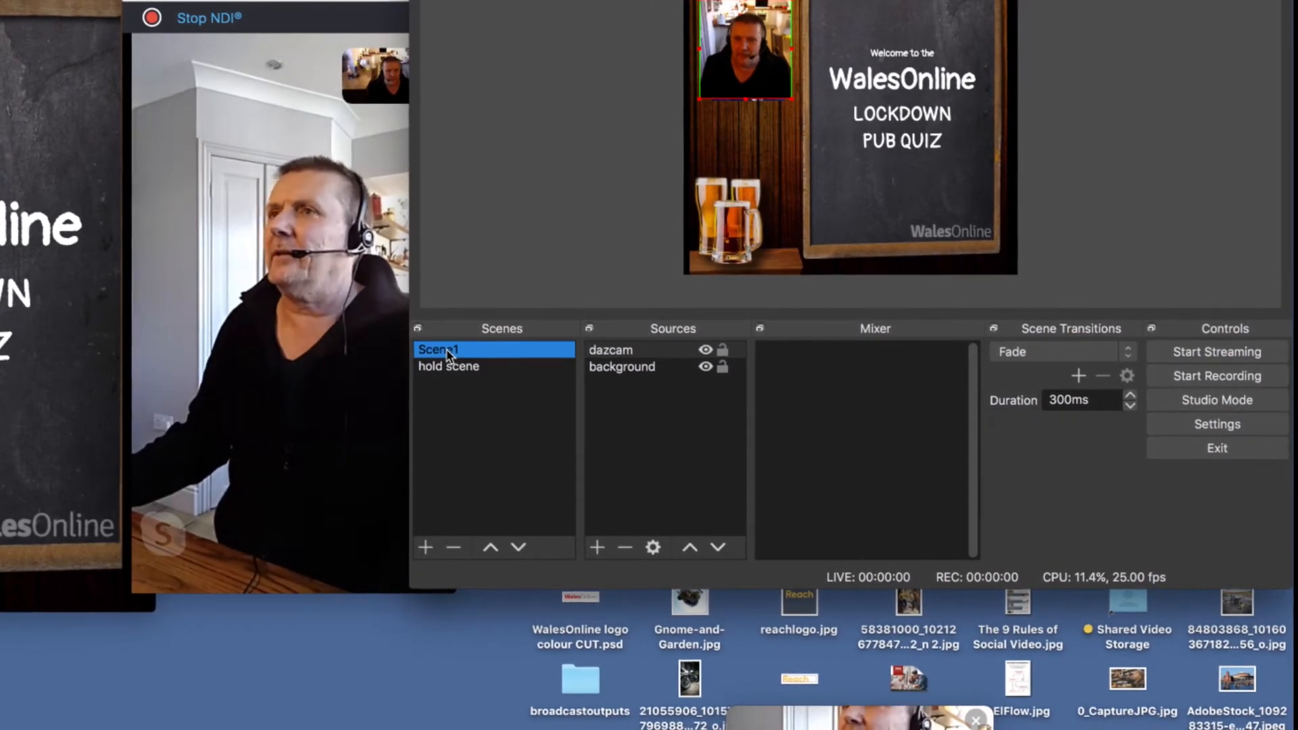
- Remove the dazcam source from Scene1
{"action": "left_click", "coordinate": [616, 354]}
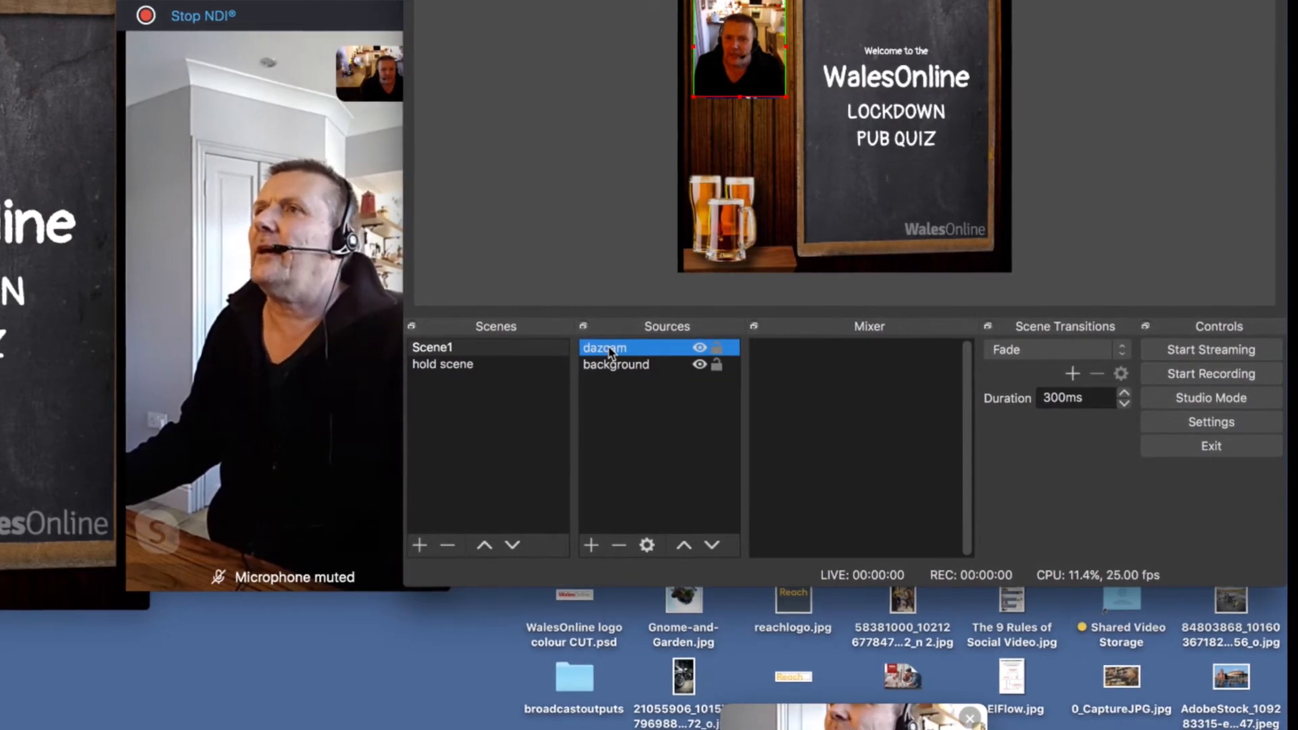
{"action": "right_click", "coordinate": [610, 351]}
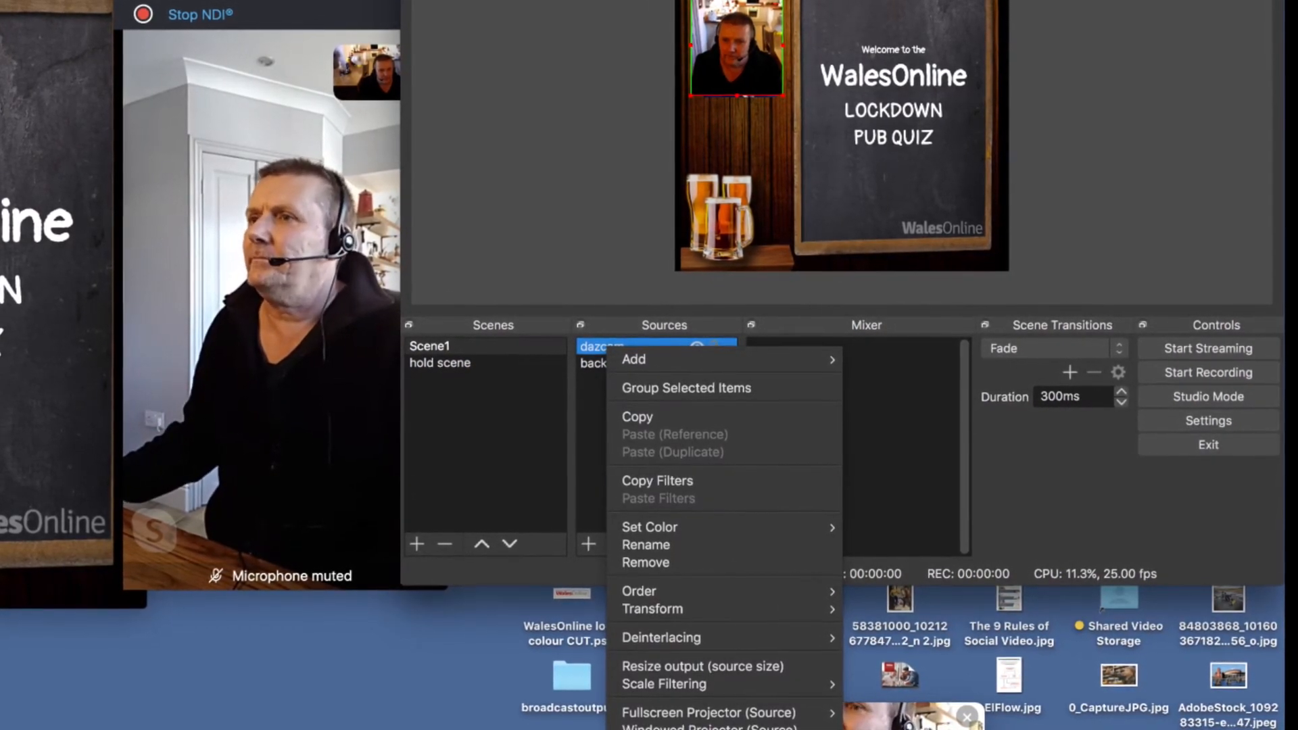
{"action": "left_click", "coordinate": [649, 562]}
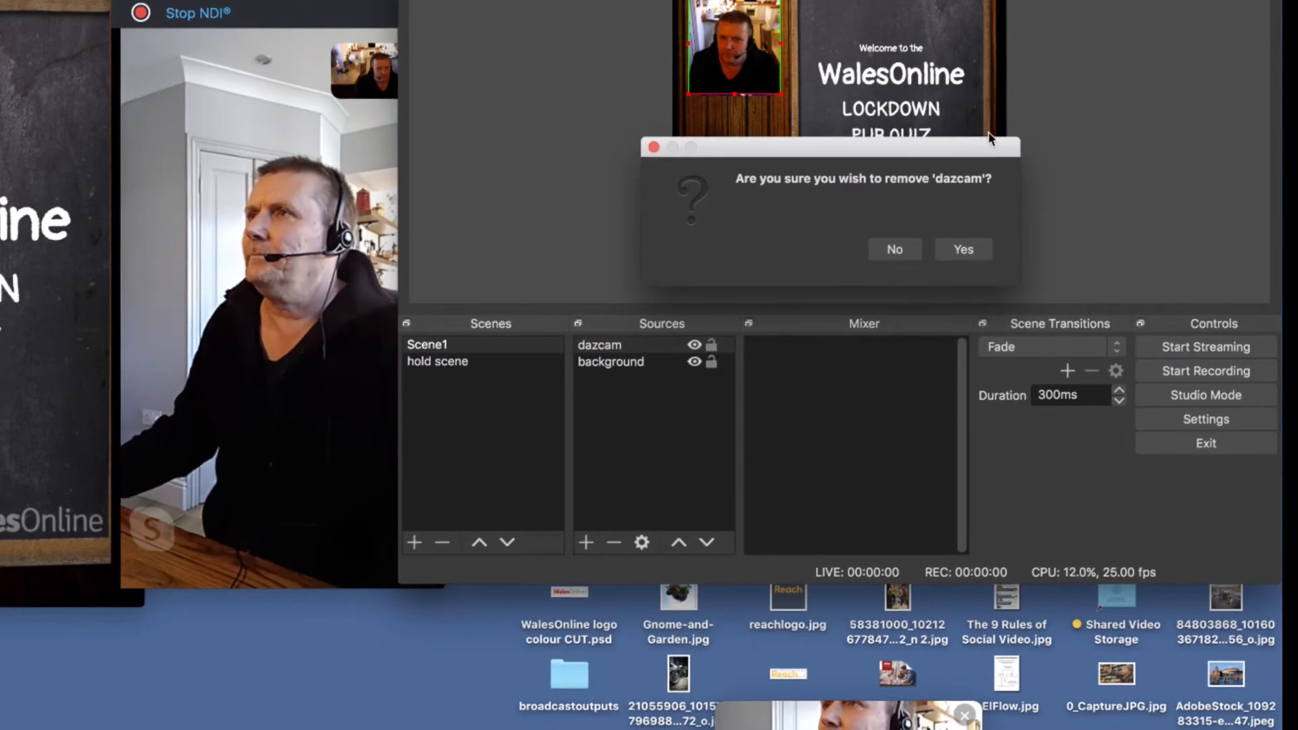
{"action": "left_click", "coordinate": [964, 249]}
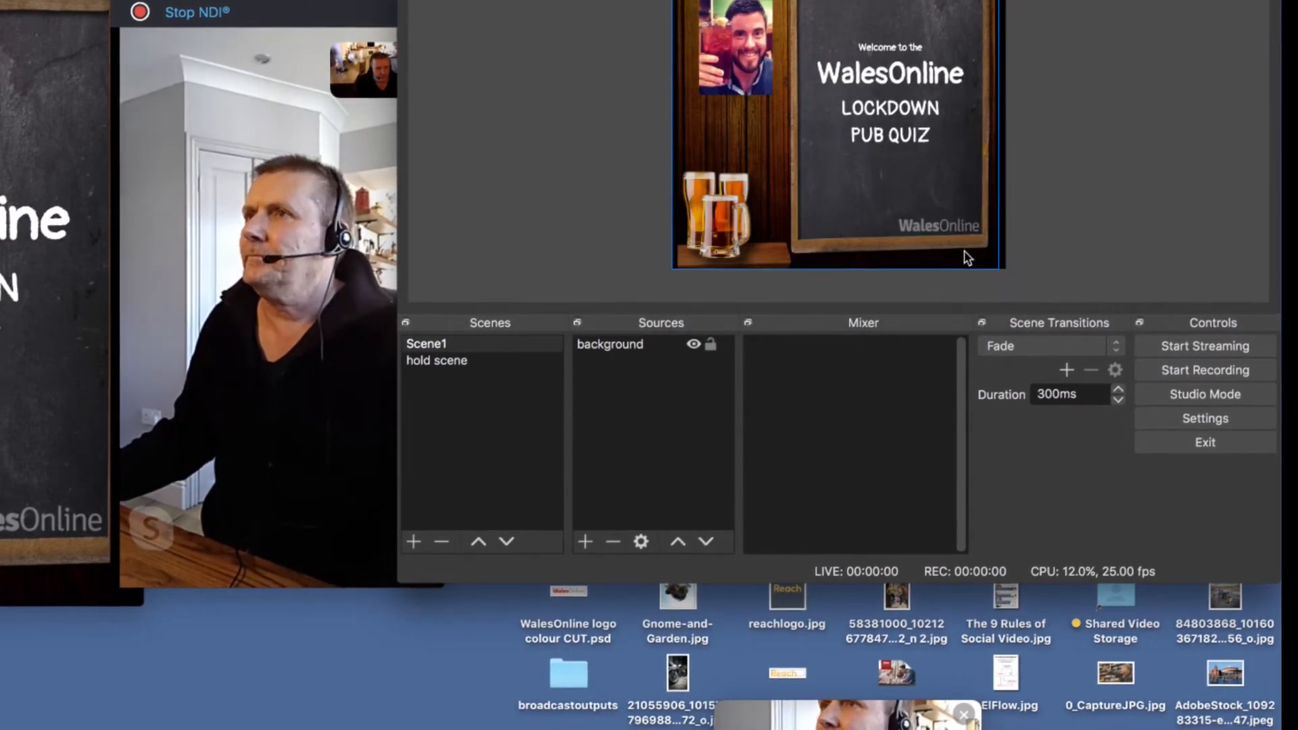
- Add a new NDI Source to Scene1 that uses the Skype - Active speaker feed
{"action": "left_click", "coordinate": [585, 541]}
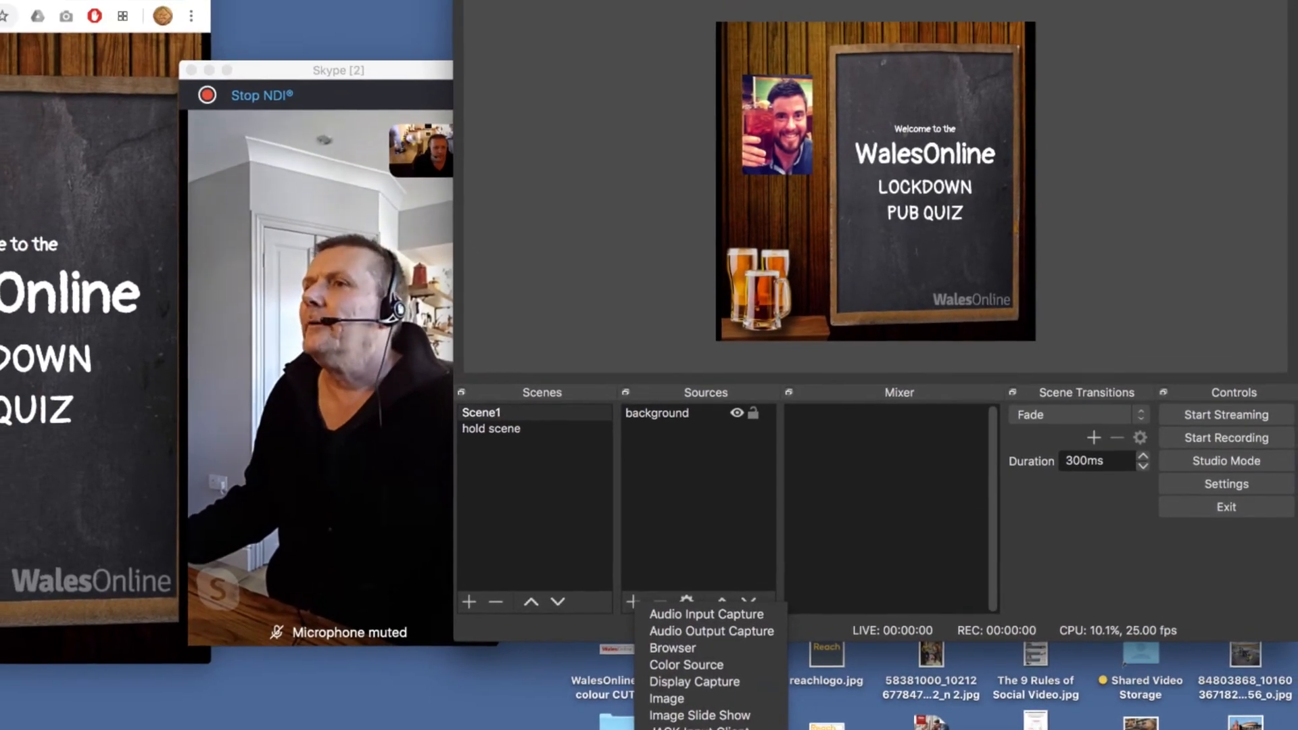
{"action": "left_click", "coordinate": [679, 723]}
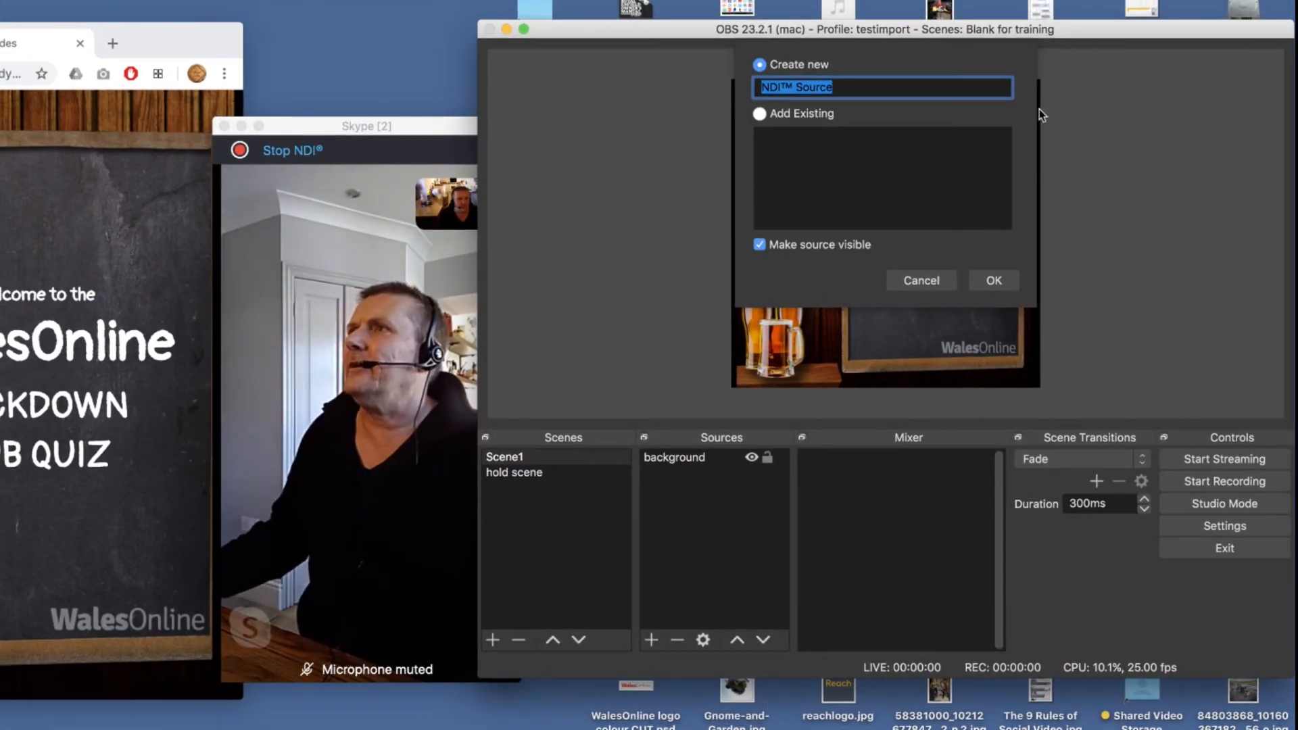
{"action": "left_click", "coordinate": [993, 280]}
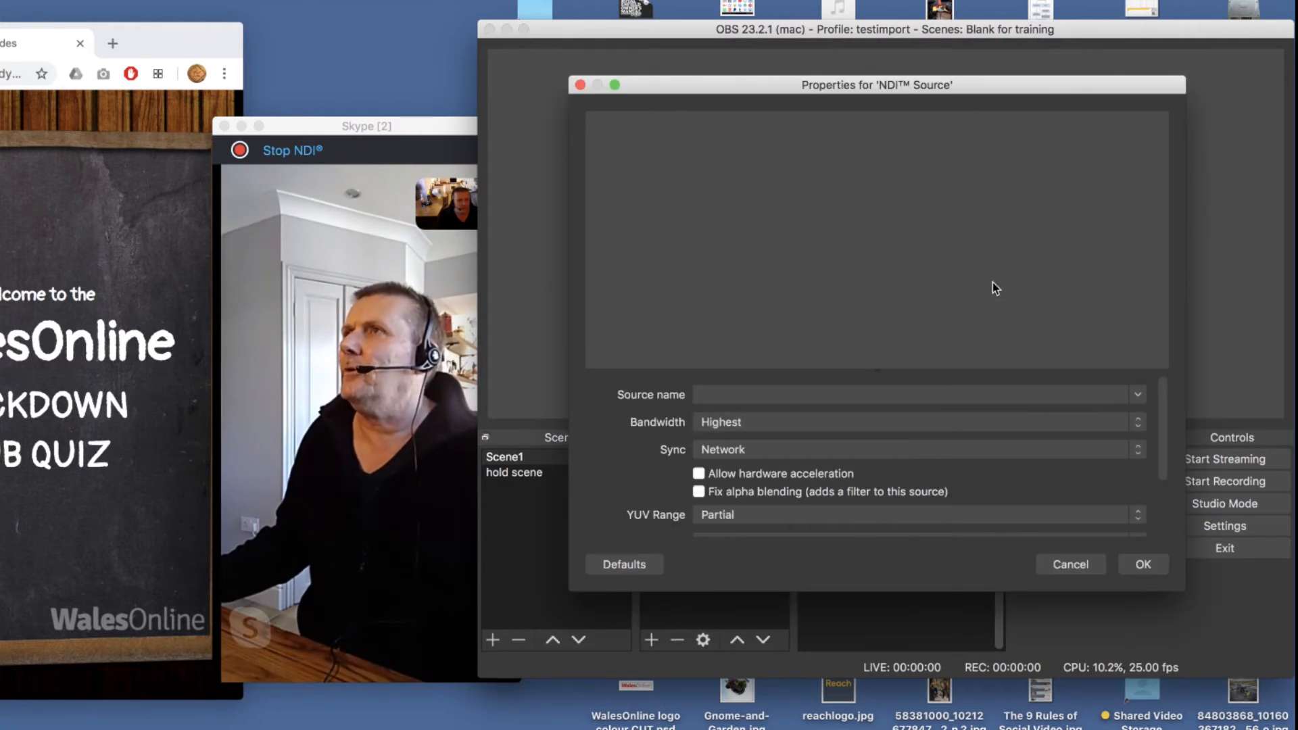
{"action": "left_click", "coordinate": [1139, 400]}
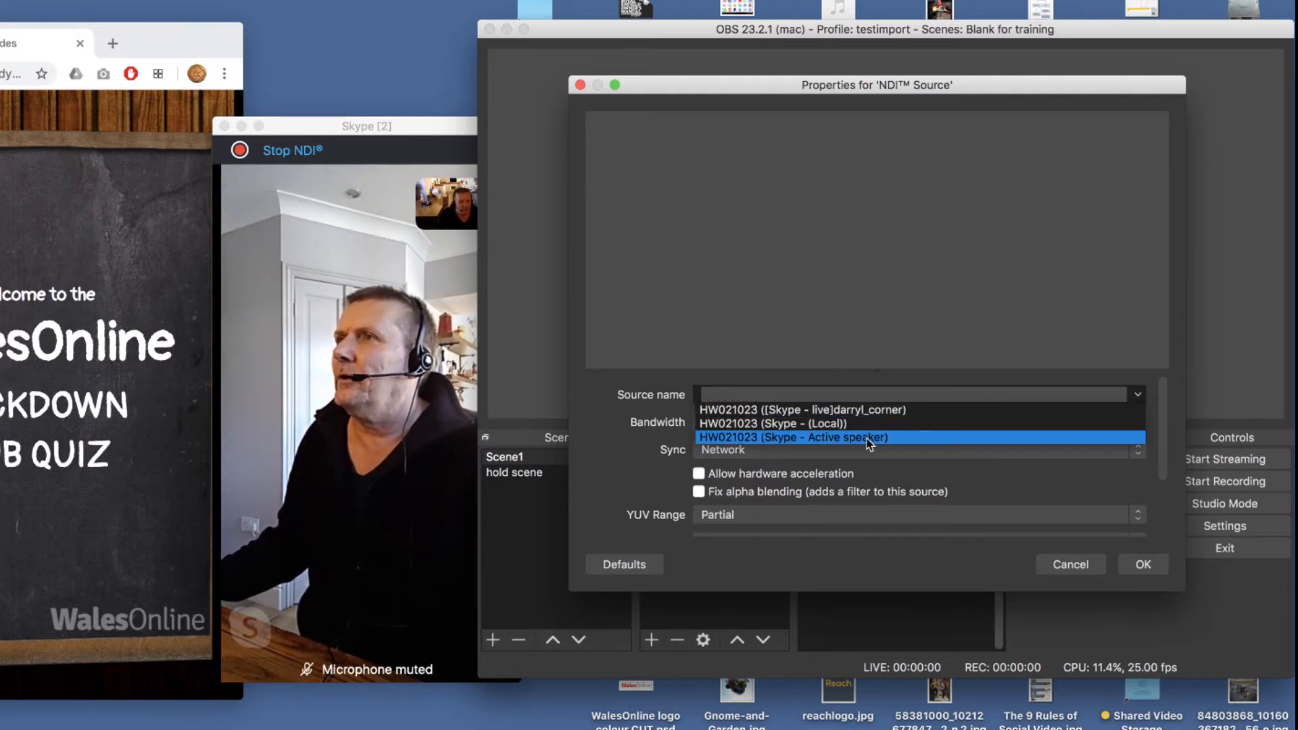
{"action": "left_click", "coordinate": [867, 438]}
{"action": "left_click", "coordinate": [1146, 564]}
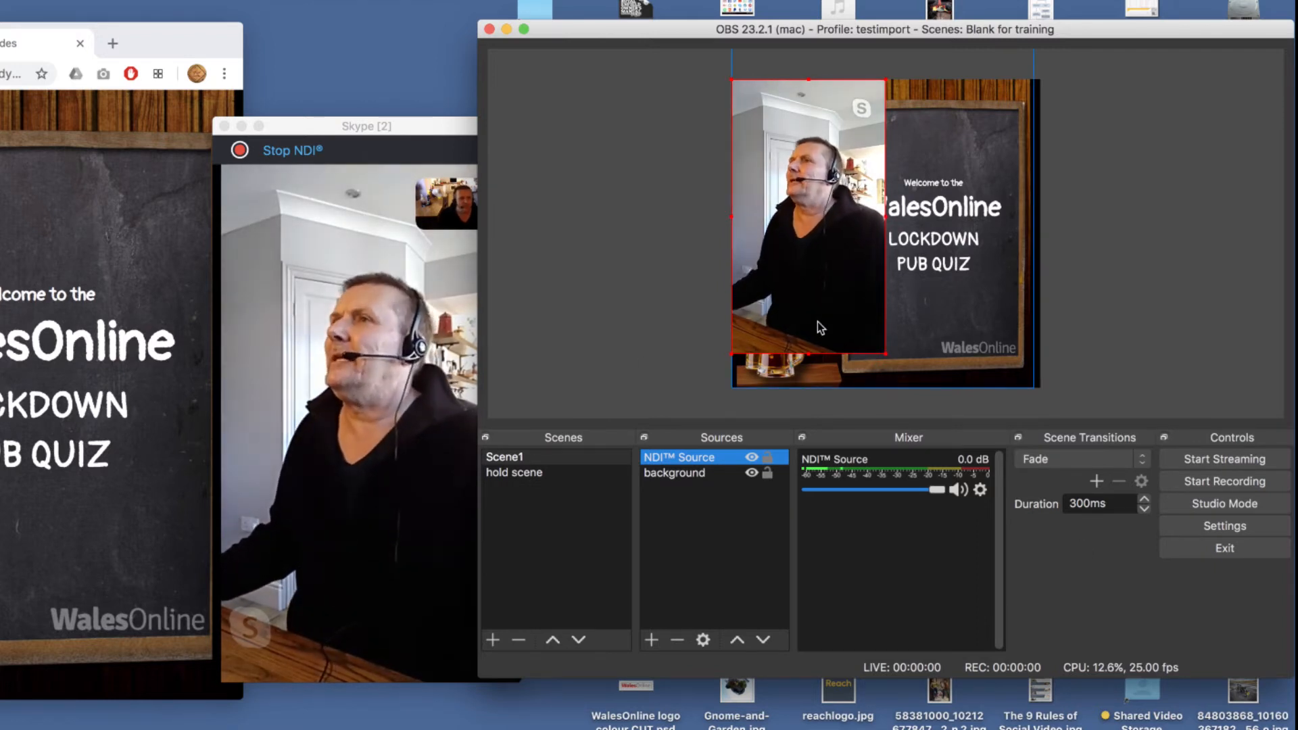
- Shrink the NDI video to about 164 by 292 and place it at about 56, 80 over the host's photo
{"action": "left_click", "coordinate": [885, 354]}
{"action": "left_click_drag", "start_coordinate": [886, 355], "coordinate": [800, 209]}
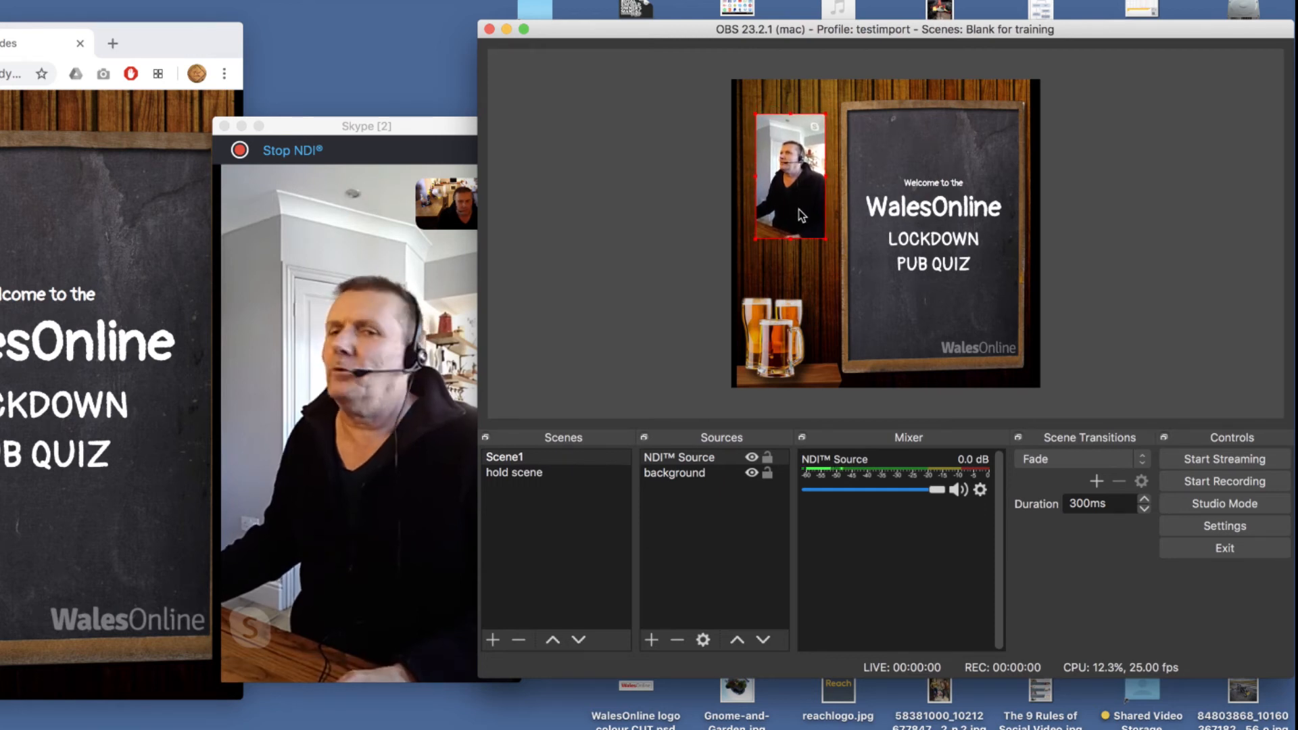
{"action": "left_click_drag", "start_coordinate": [800, 209], "coordinate": [785, 251]}
- Crop the NDI source by 100 at the top and 100 at the bottom, and move it down over the host's photo
{"action": "right_click", "coordinate": [702, 464]}
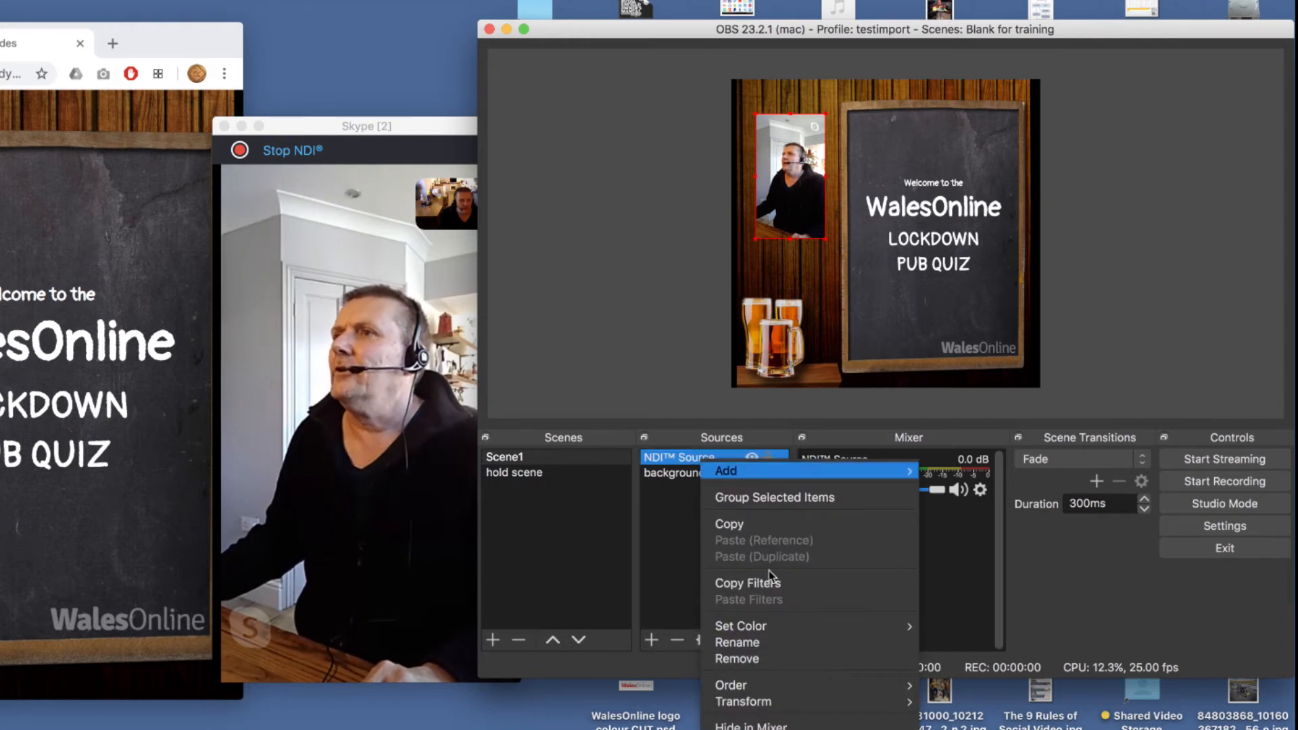
{"action": "mouse_move", "coordinate": [777, 701]}
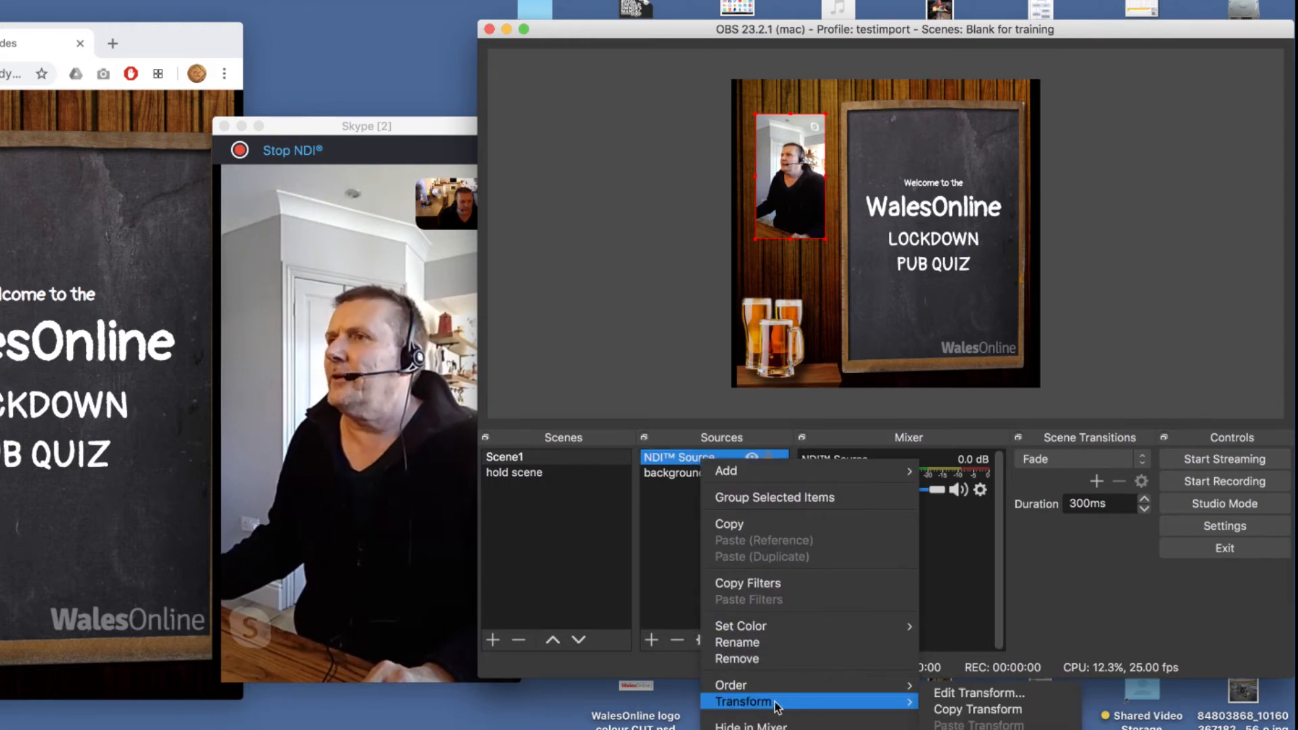
{"action": "left_click", "coordinate": [979, 693]}
{"action": "left_click_drag", "start_coordinate": [1021, 177], "coordinate": [858, 412]}
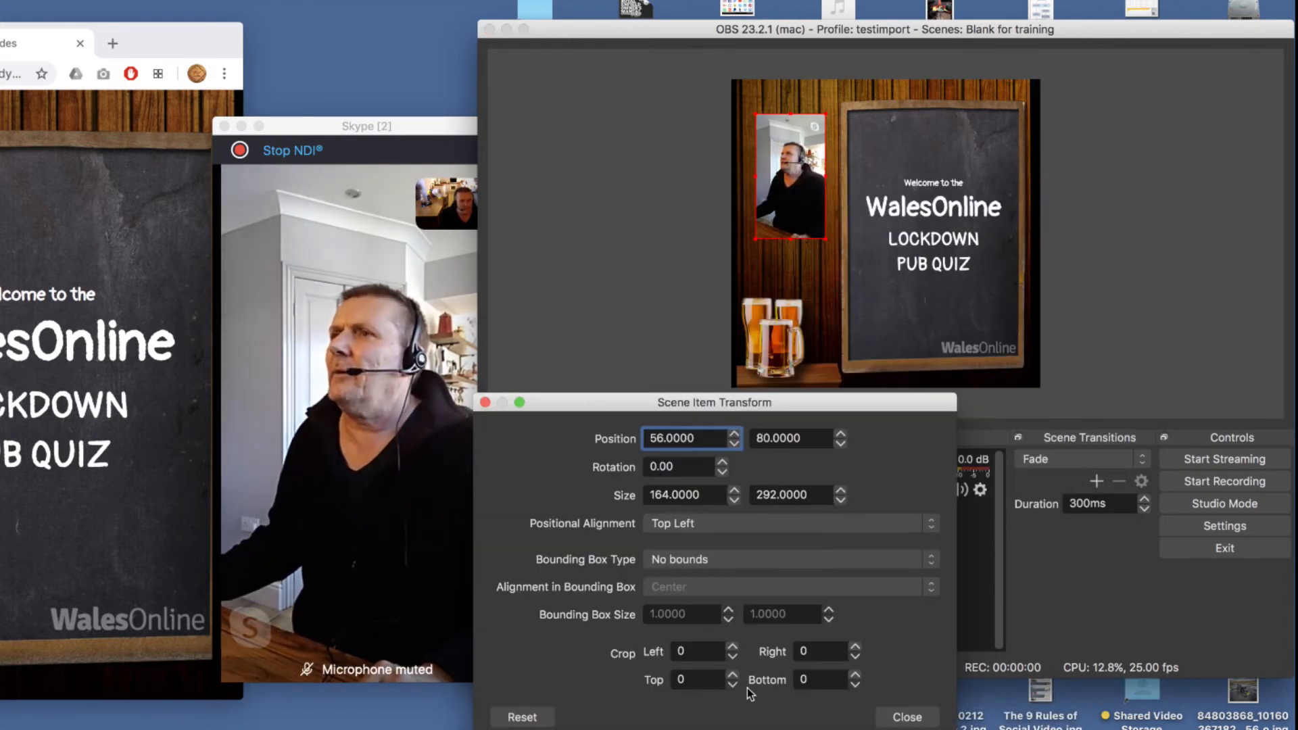
{"action": "left_click", "coordinate": [683, 680]}
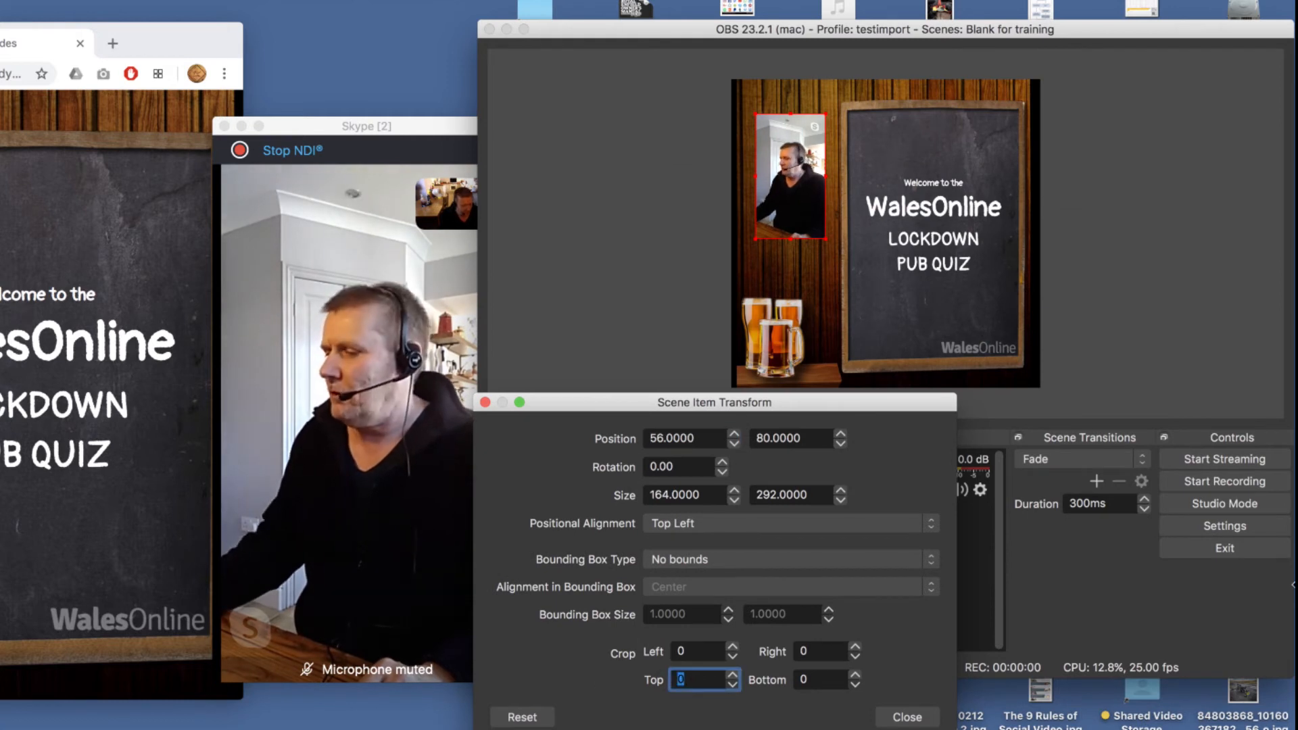
{"action": "type", "text": "100"}
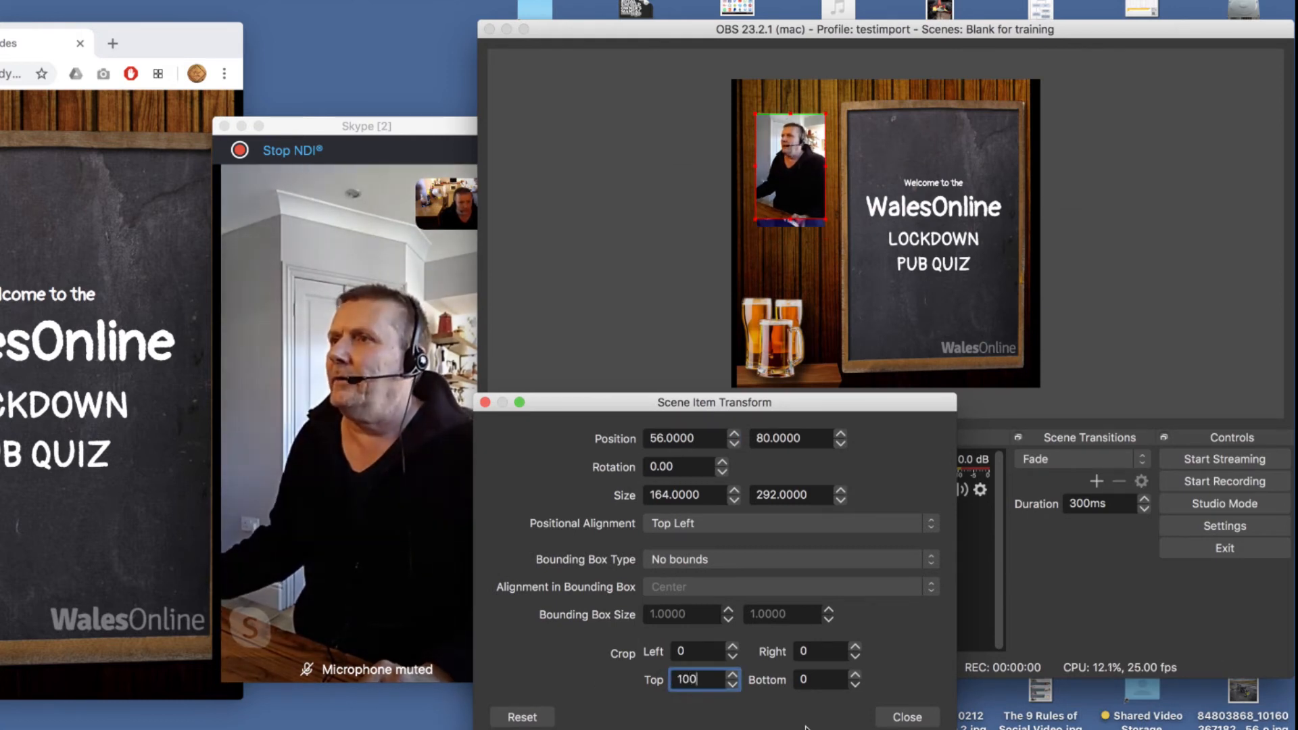
{"action": "key", "text": "Tab"}
{"action": "type", "text": "100"}
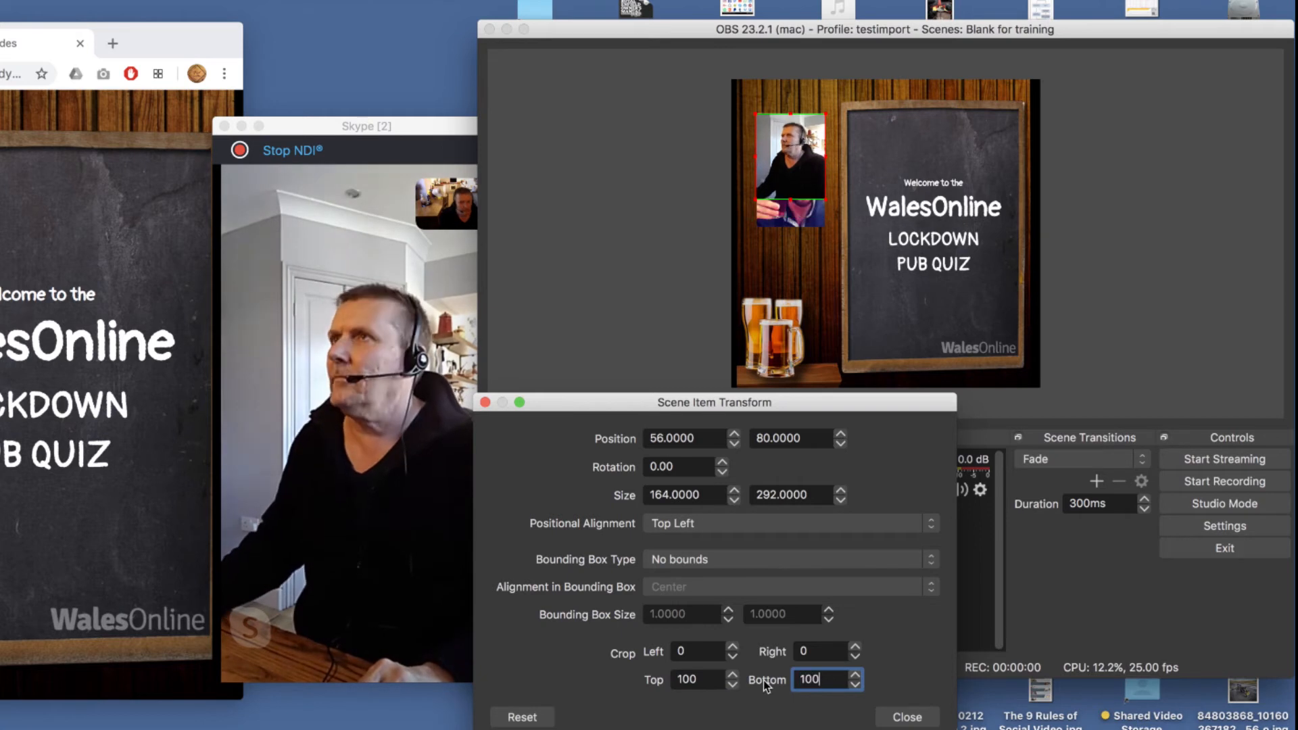
{"action": "left_click", "coordinate": [908, 720]}
{"action": "left_click_drag", "start_coordinate": [795, 148], "coordinate": [795, 172]}
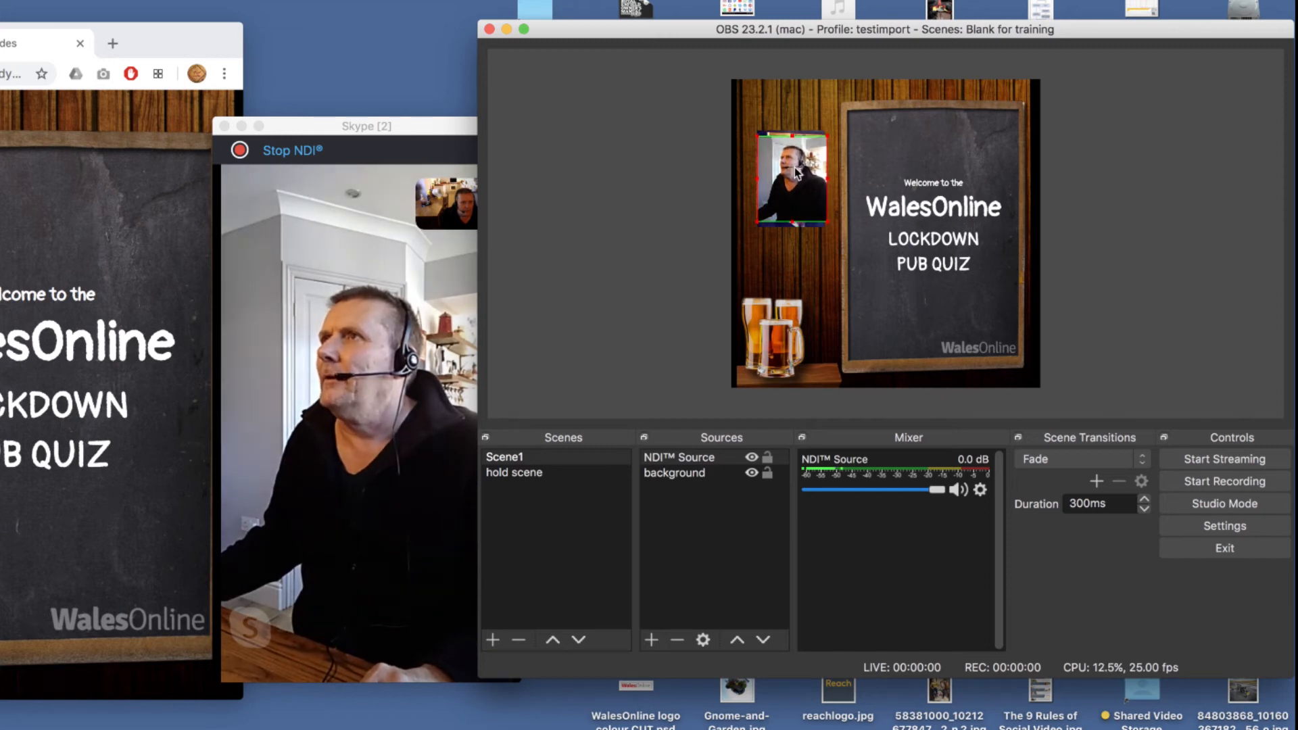